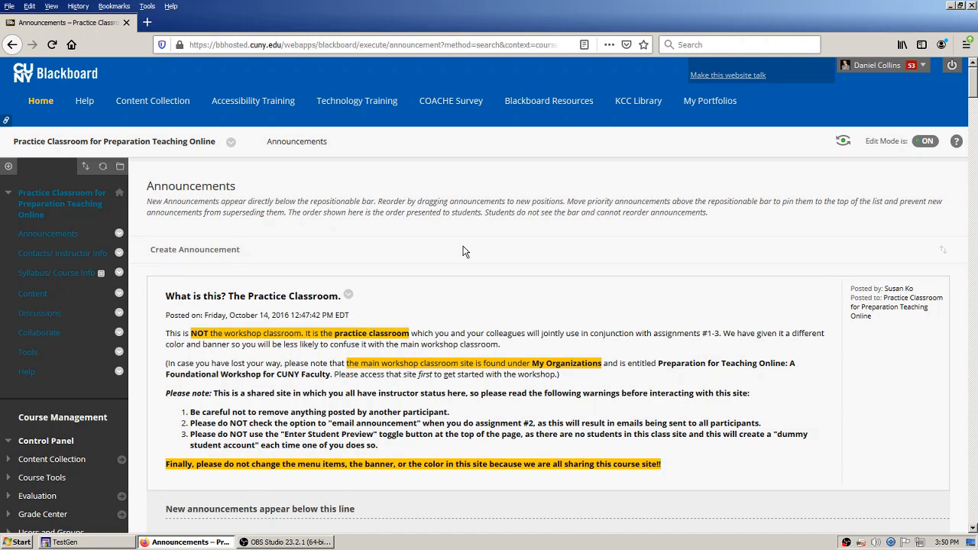
Step: Switch to TestGen and create a new paper test
key(alt+Tab)
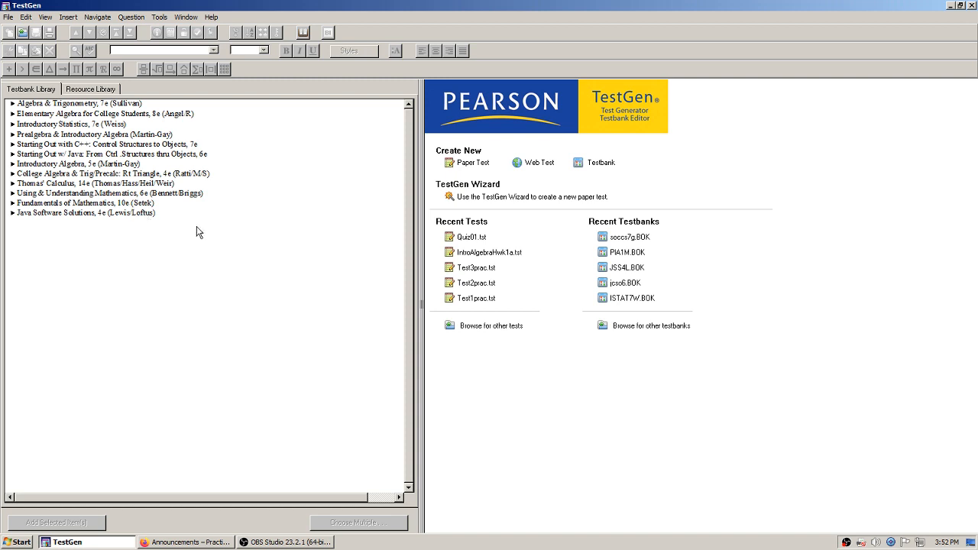
click(448, 165)
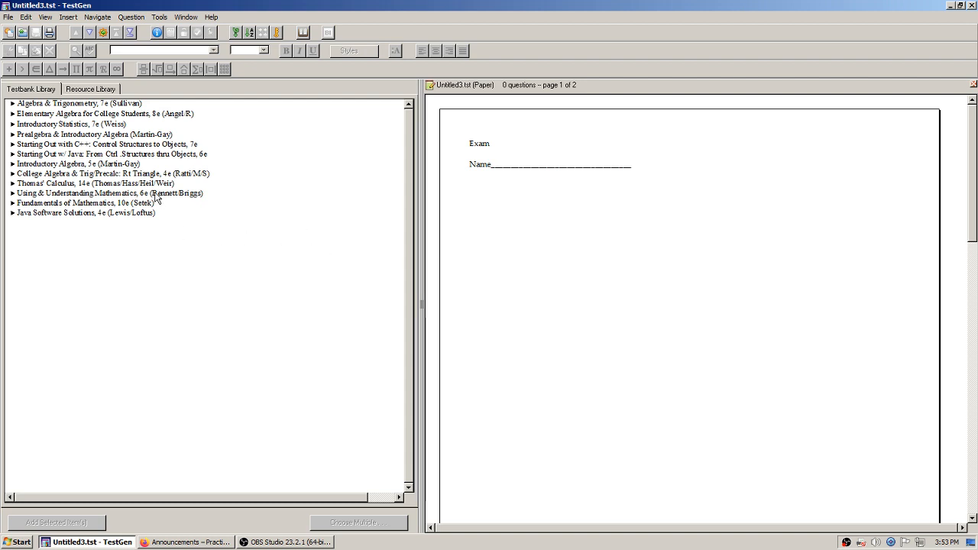
Step: Add the first Find Mean question from Introductory Statistics, 7e, section 3.1 Measures of Center, to the exam
click(12, 125)
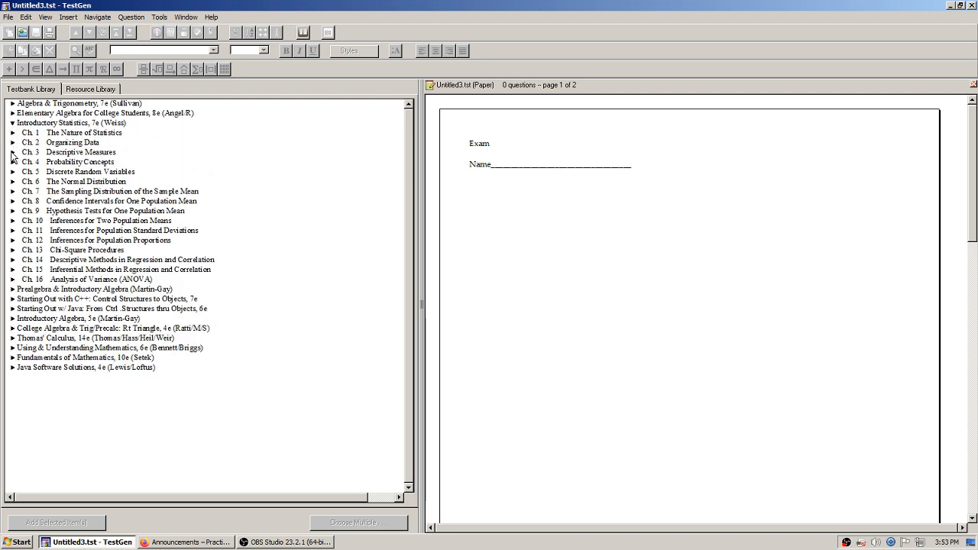
click(13, 153)
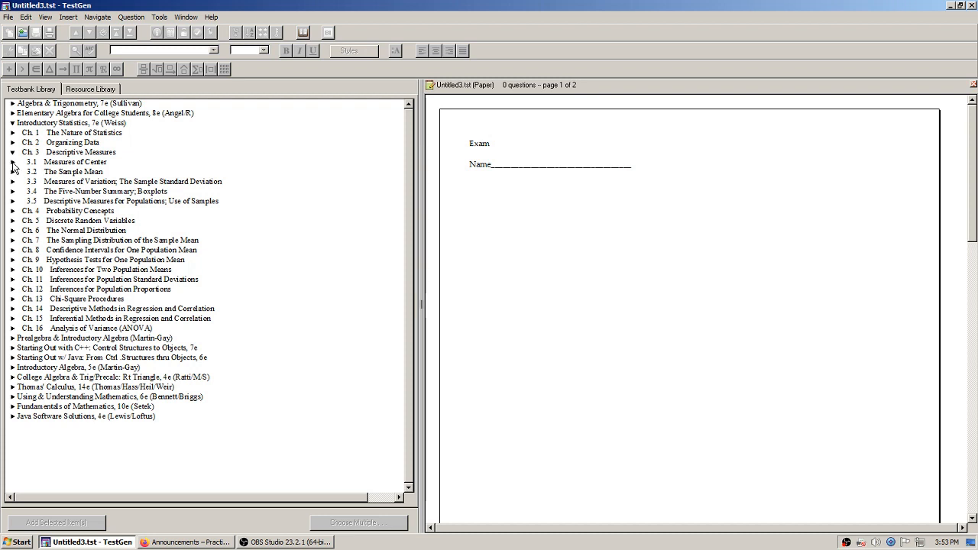
click(12, 162)
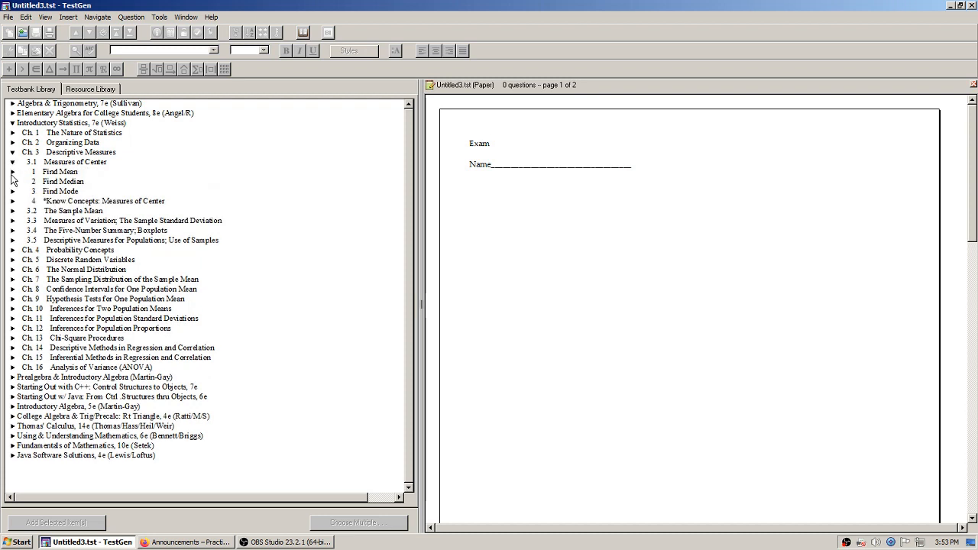
click(12, 173)
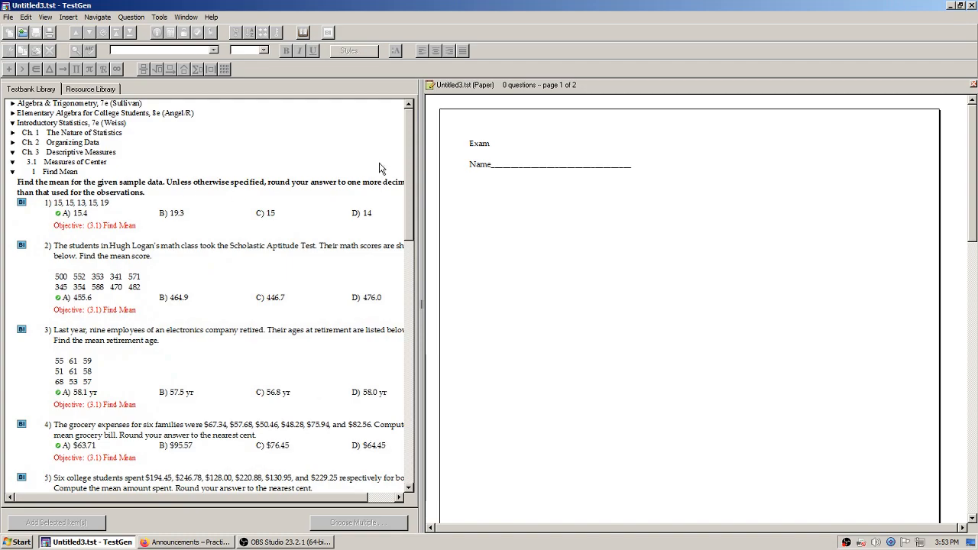
mouse_move(412, 157)
mouse_down()
mouse_move(405, 180)
mouse_move(409, 369)
mouse_move(408, 170)
mouse_up()
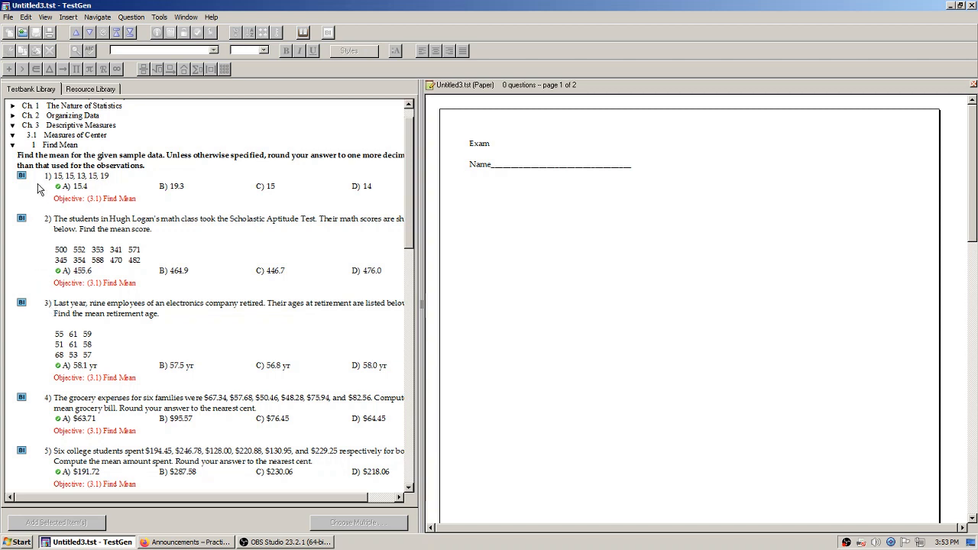
click(89, 195)
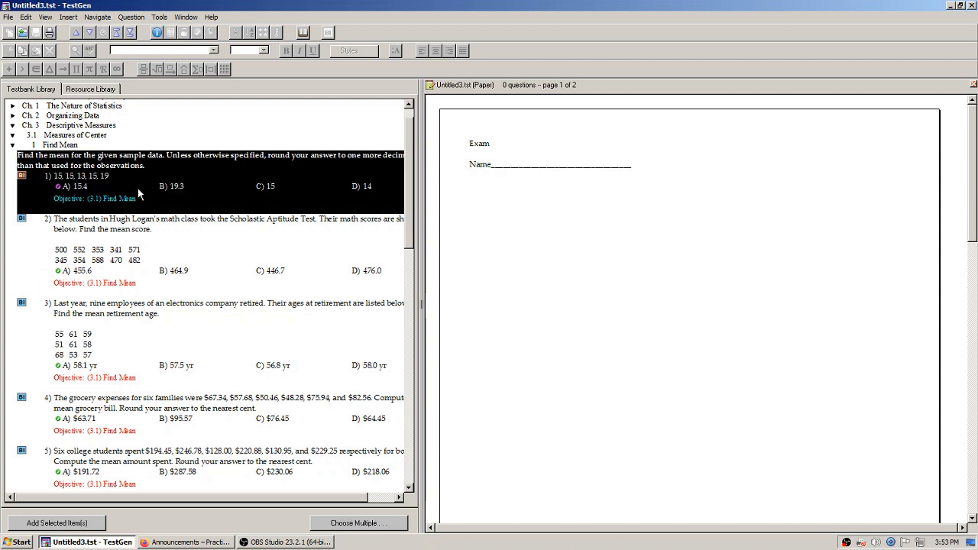
drag(134, 176, 527, 203)
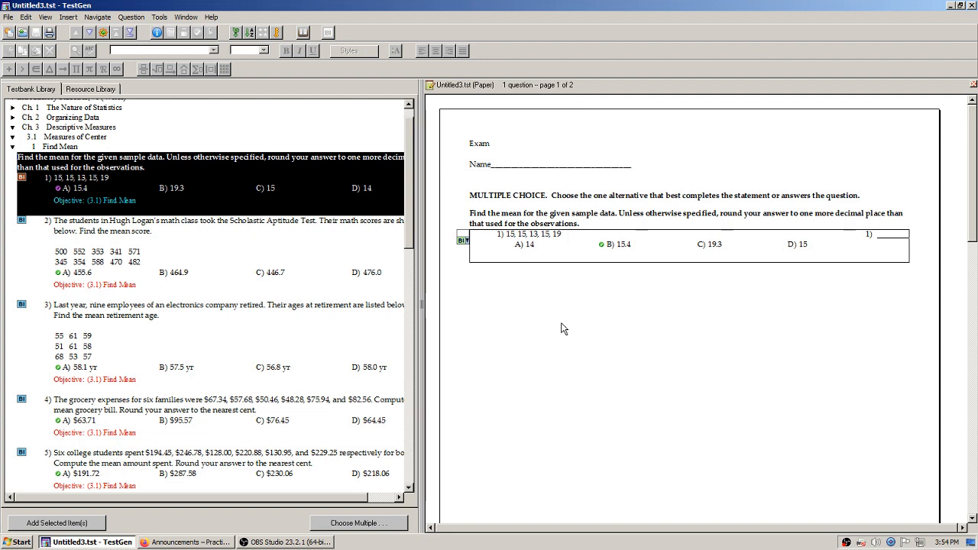
Step: Add Find Median question 5, about distances traveled to 7 swim meets, to the exam after the mean question
click(12, 146)
click(12, 184)
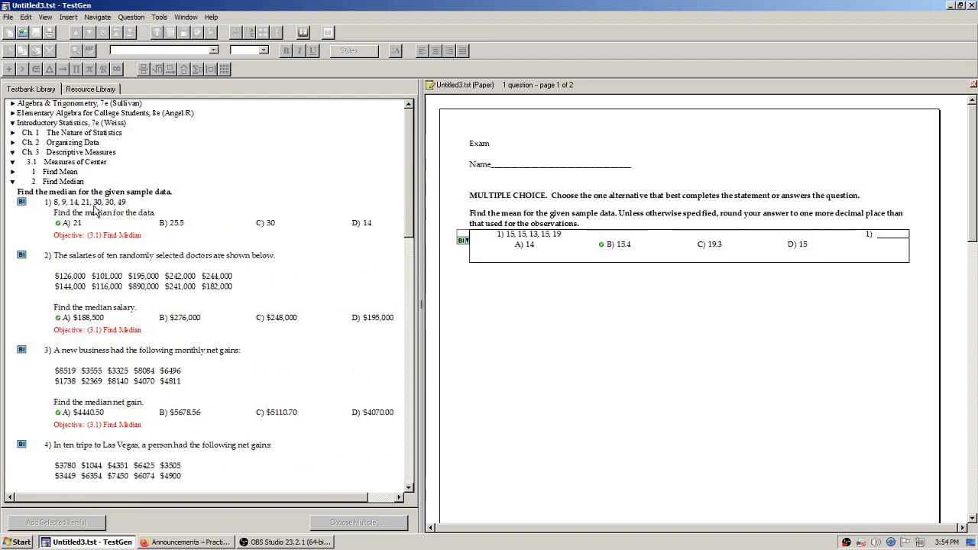
drag(409, 153, 421, 222)
click(22, 352)
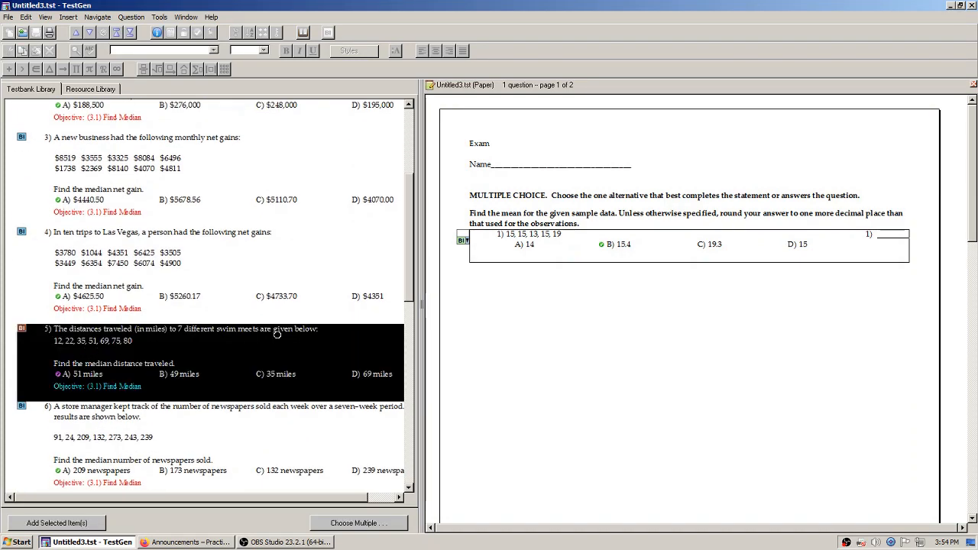
drag(276, 335, 500, 296)
Step: Add Find Mode question 3, with the data 99, 61, 32, 61, 29, 99, to the exam after the median question
drag(410, 283, 408, 221)
click(12, 183)
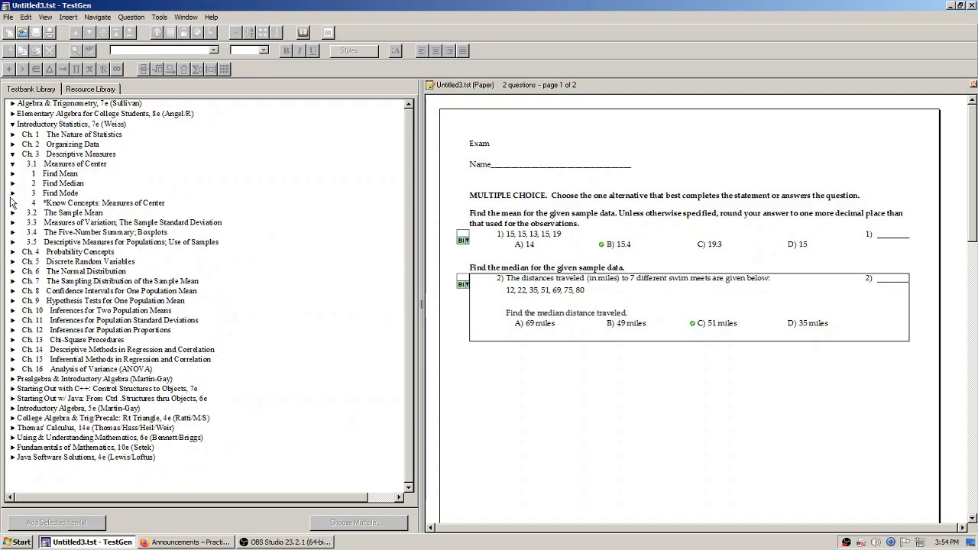
click(12, 193)
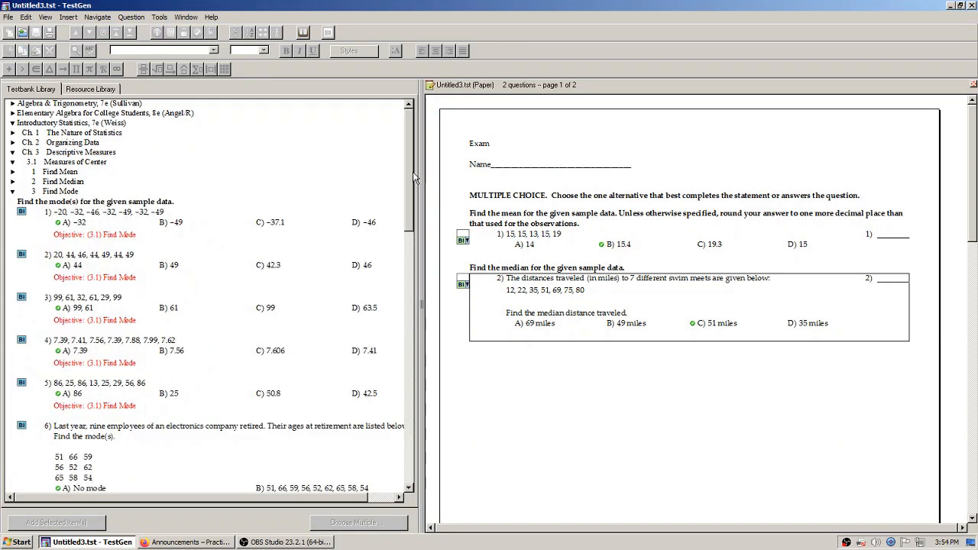
mouse_move(410, 177)
mouse_down()
mouse_move(412, 307)
mouse_move(410, 182)
mouse_up()
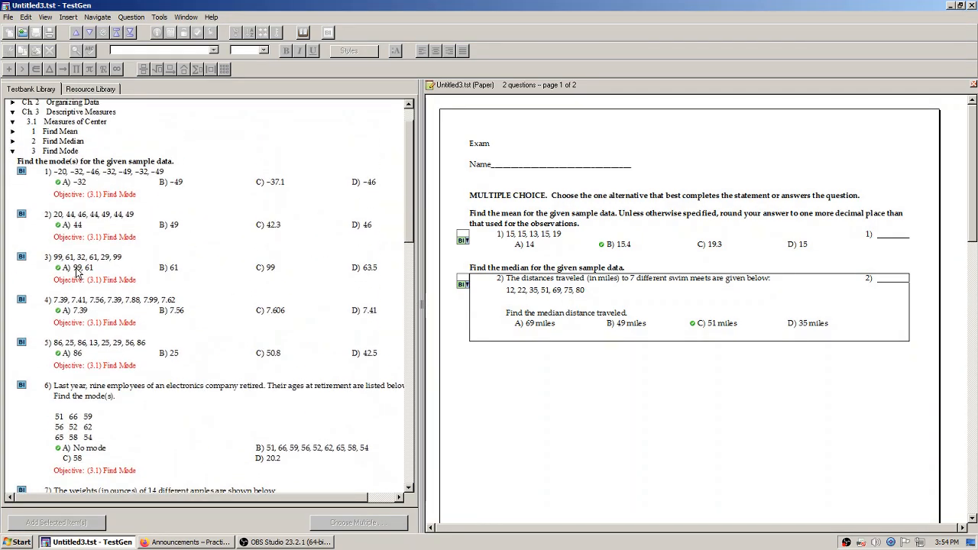
click(34, 272)
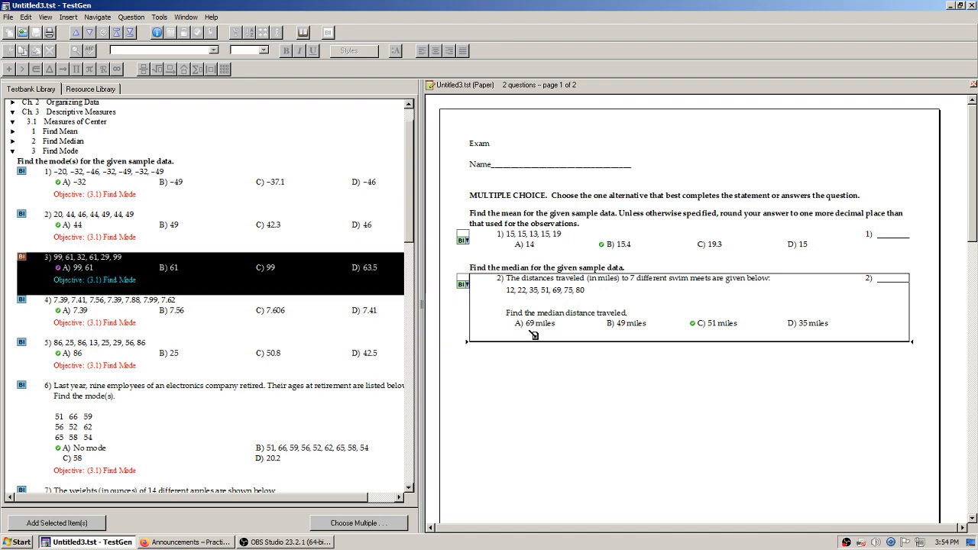
drag(533, 334, 553, 350)
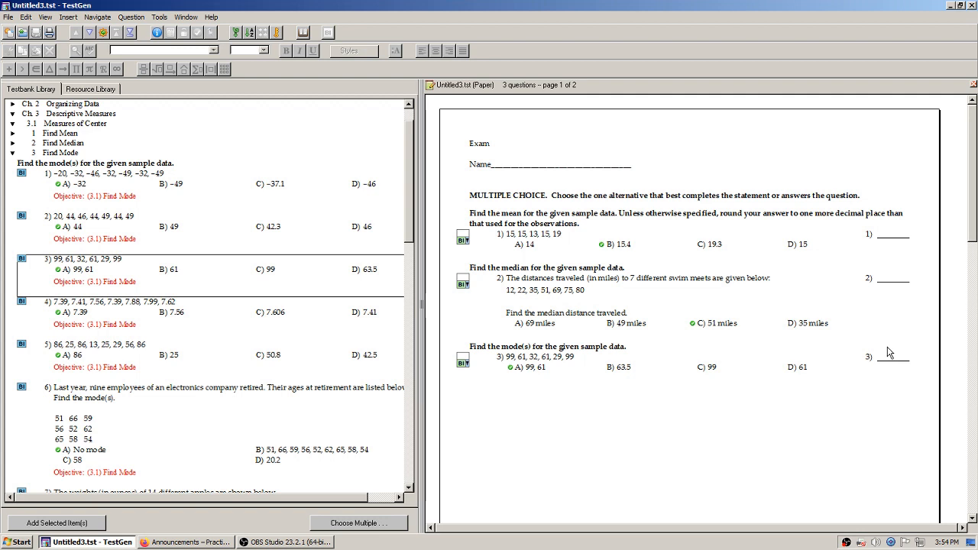
Step: Change the question type of the exam's mode question to Short Answer
mouse_move(490, 365)
mouse_down()
mouse_move(487, 277)
mouse_move(488, 368)
mouse_up()
click(523, 466)
click(488, 363)
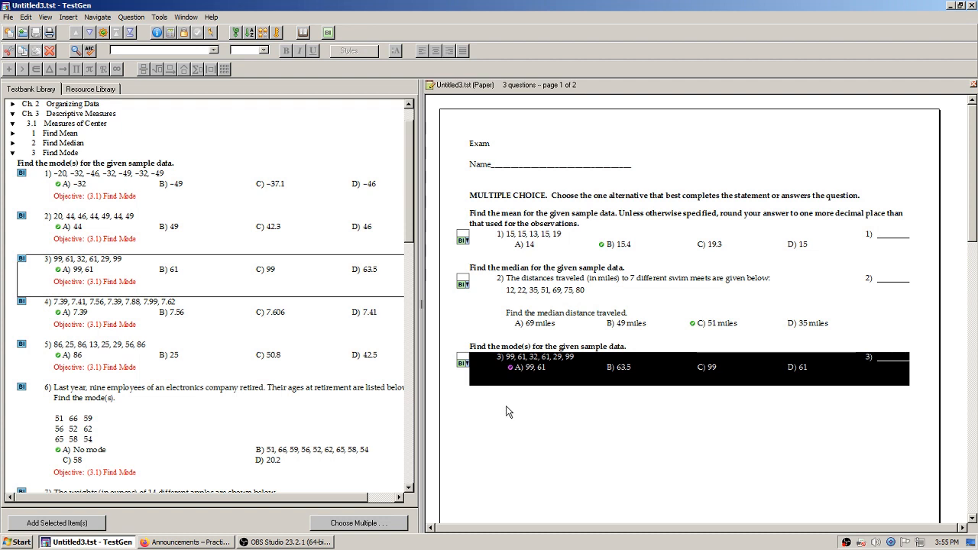
right_click(489, 367)
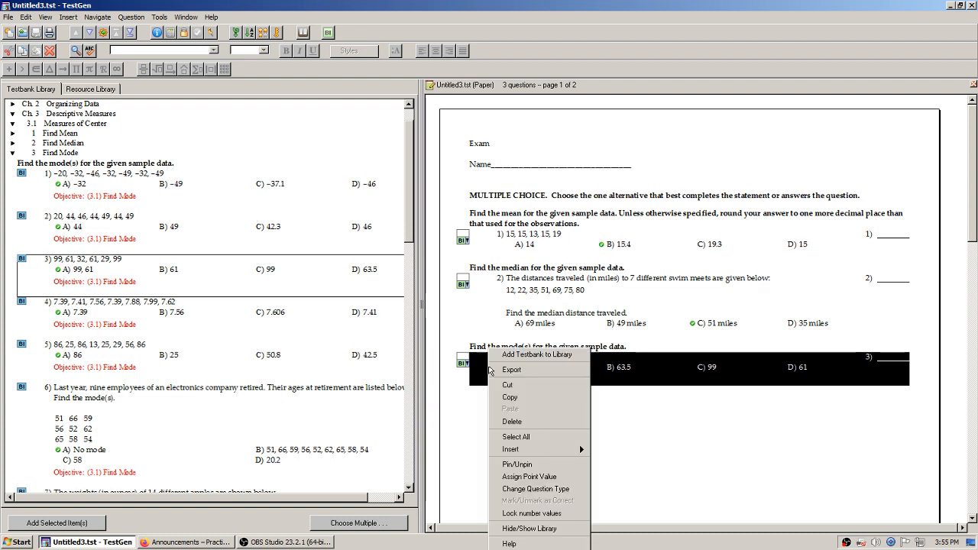
click(556, 490)
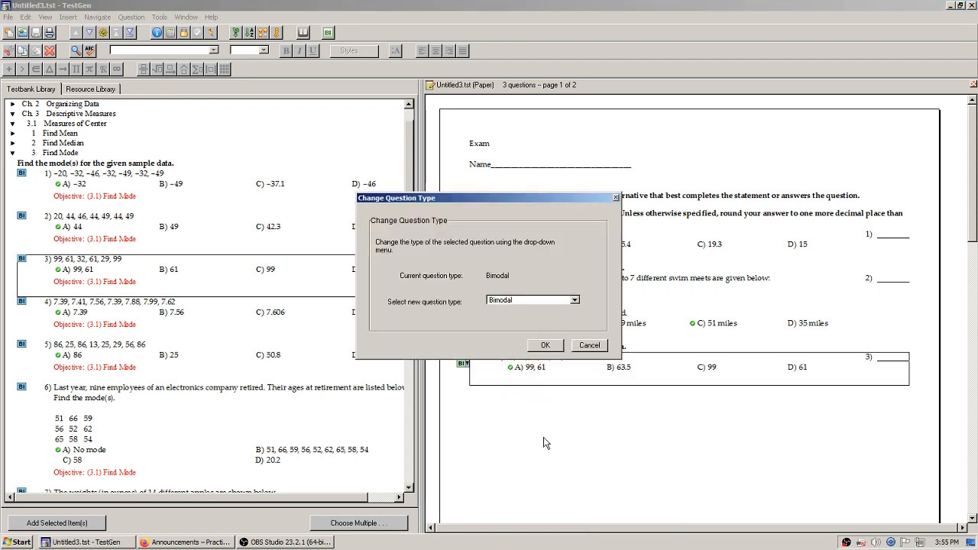
click(576, 300)
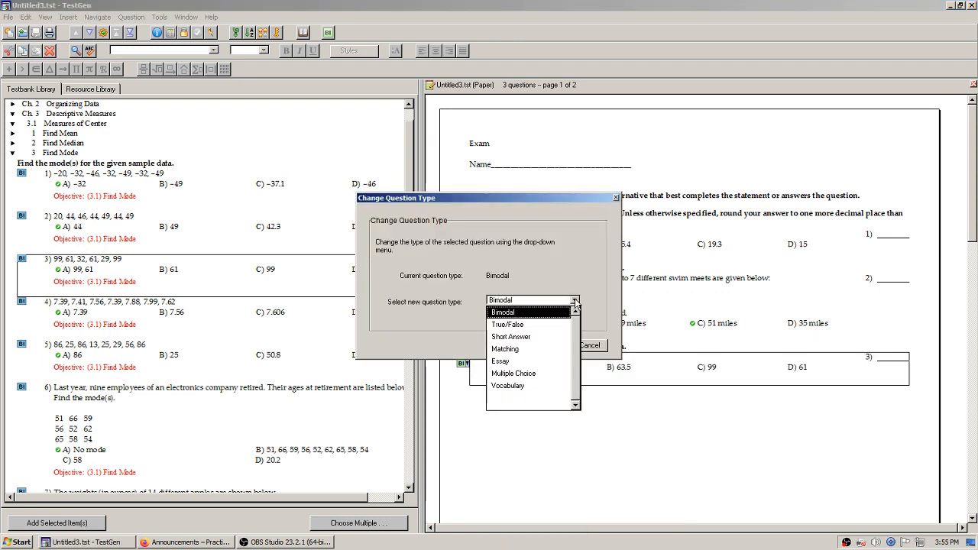
click(537, 337)
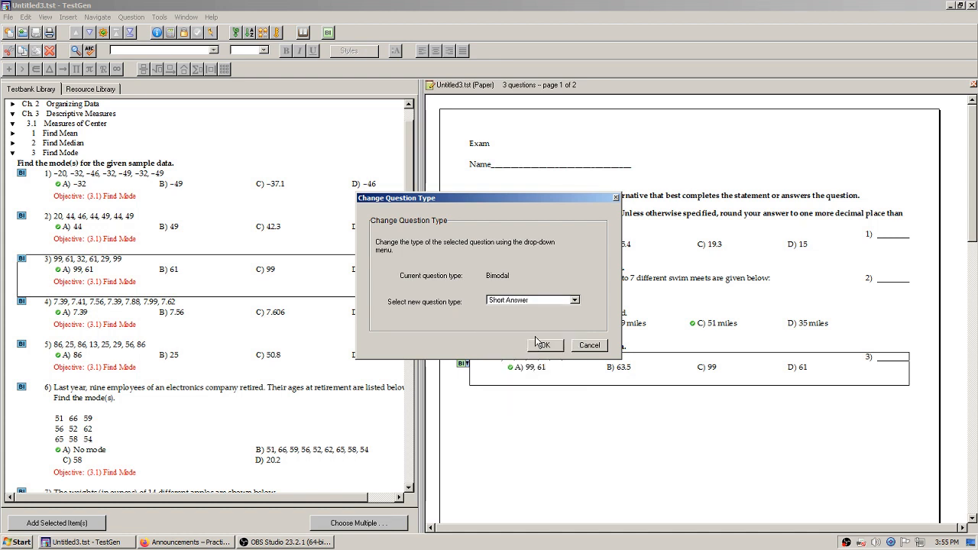
click(537, 346)
click(602, 490)
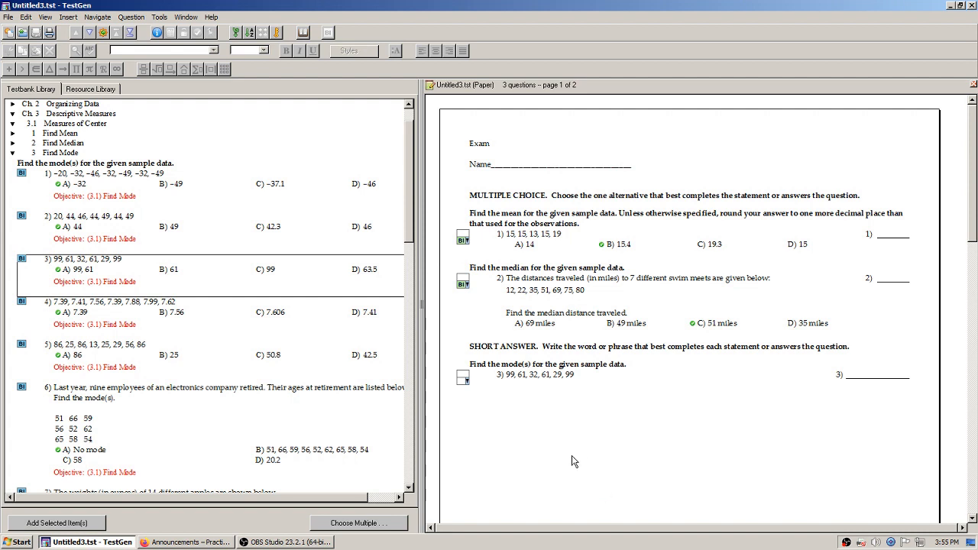
Step: Change the question type of the exam's mode question to Multiple Choice
click(485, 379)
right_click(482, 380)
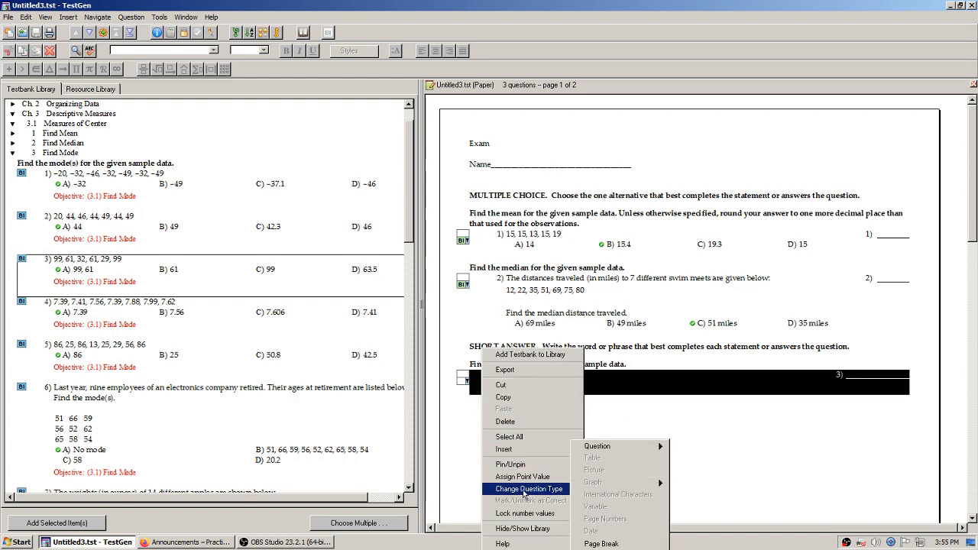
click(524, 490)
click(573, 301)
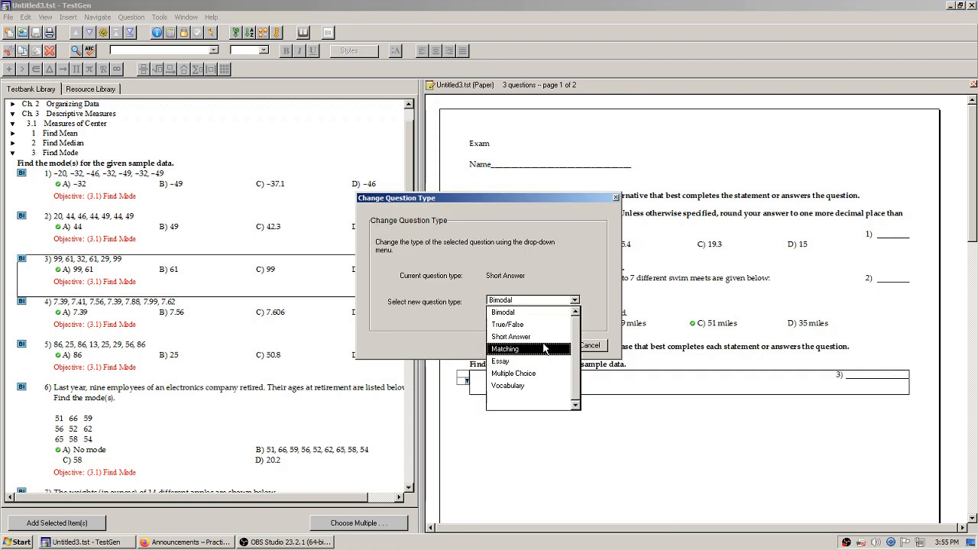
click(519, 374)
click(544, 346)
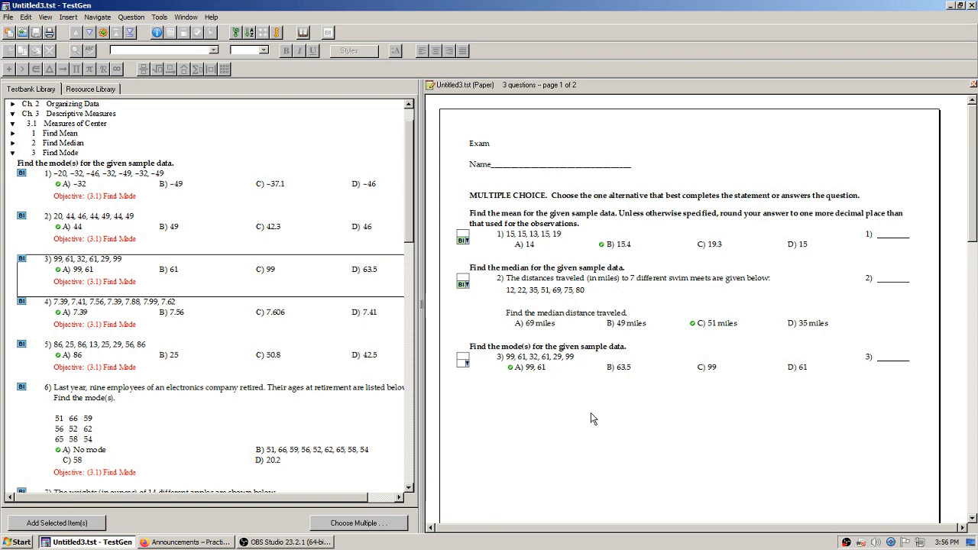
Step: Select the three exam questions and scramble all questions and answer choices
click(484, 240)
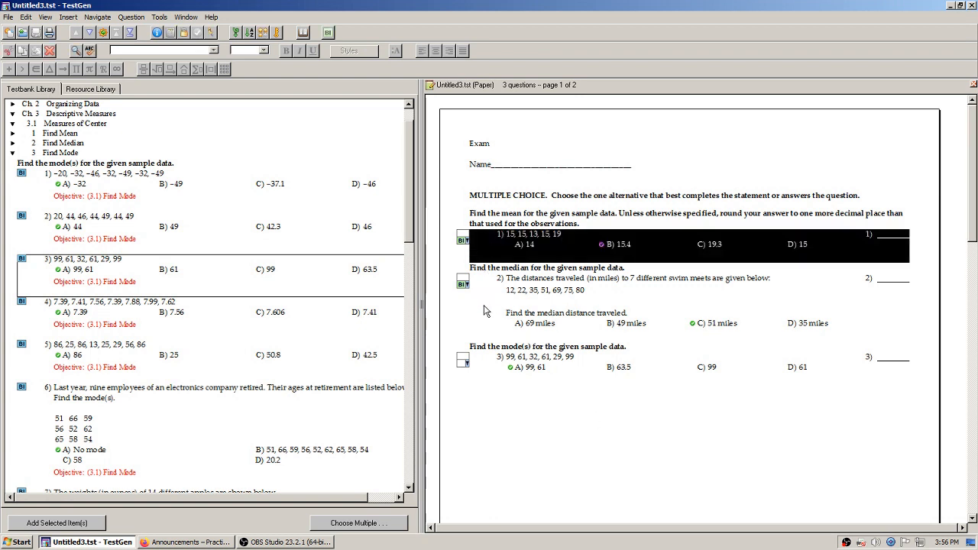
ctrl+click(485, 311)
ctrl+click(486, 366)
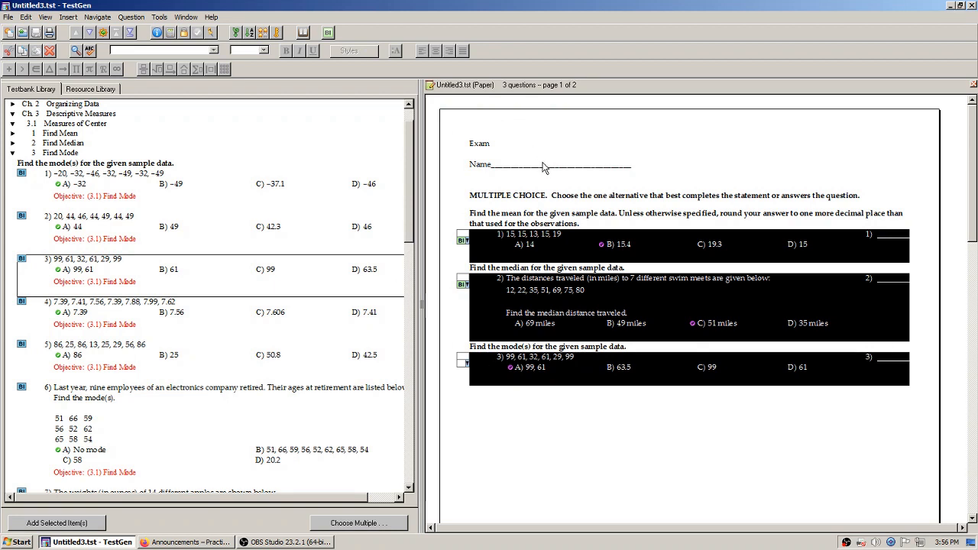
click(132, 18)
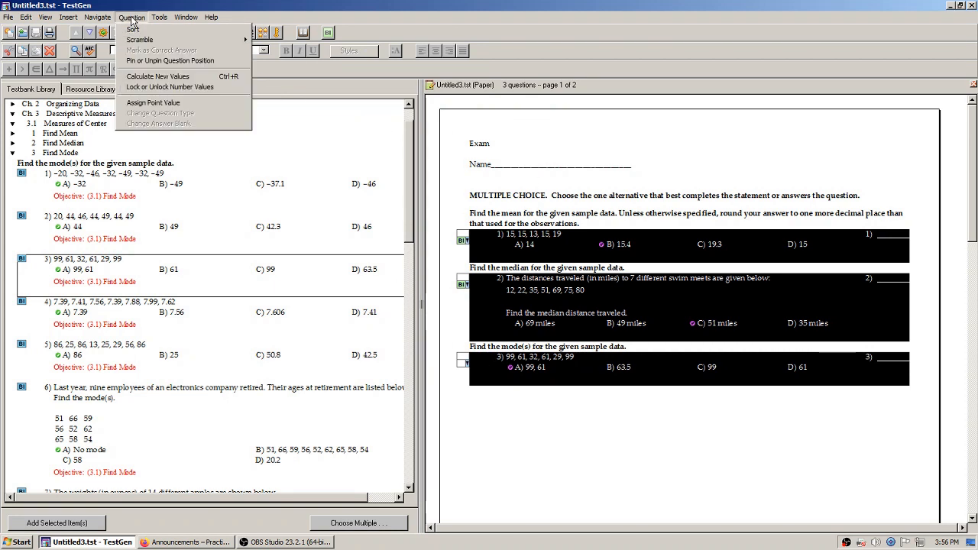
mouse_move(155, 41)
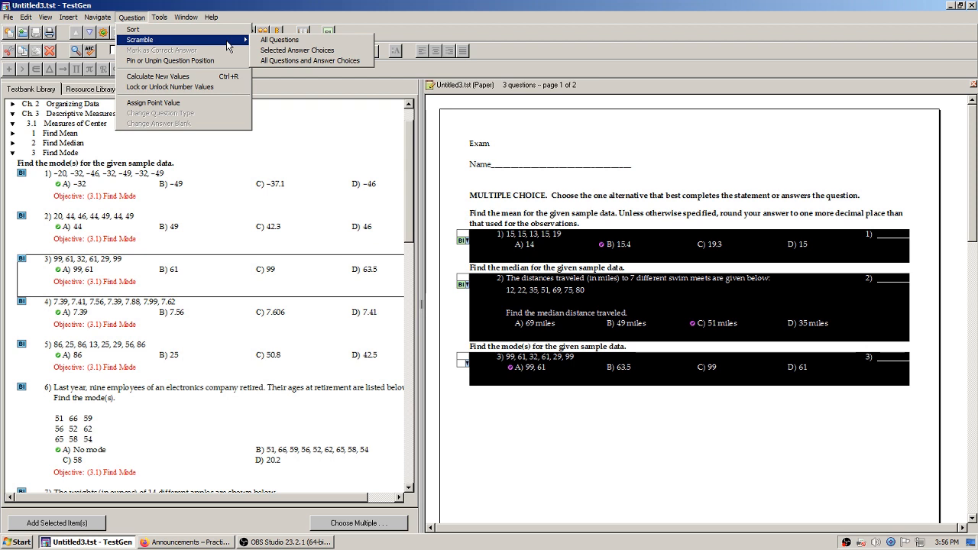
click(288, 61)
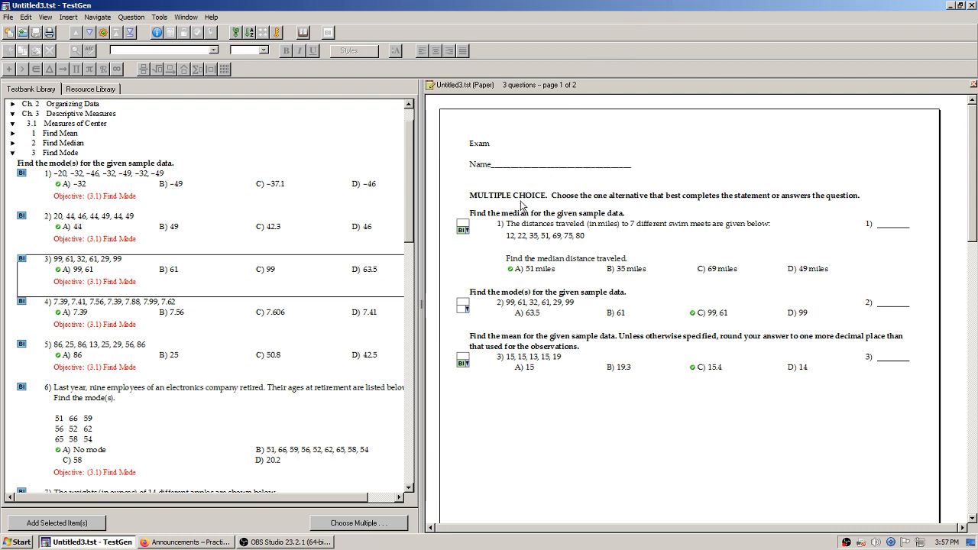
Step: Examine which numbers are variable values in the median question's data and in its first answer choice
click(609, 242)
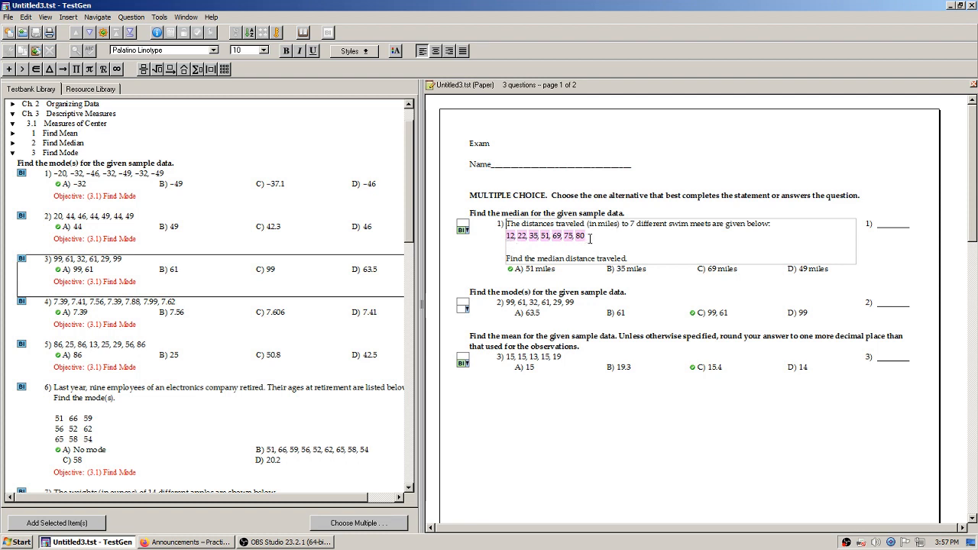
click(563, 272)
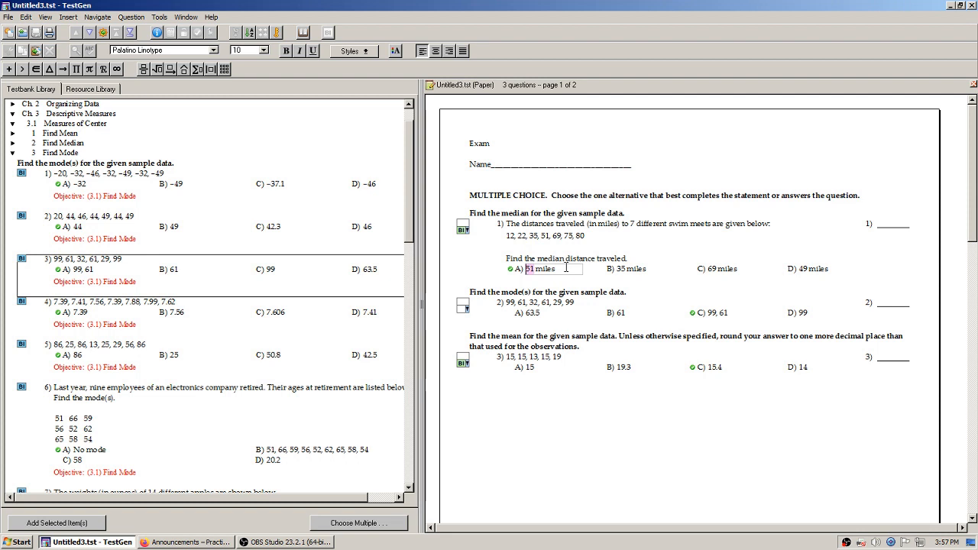
click(445, 259)
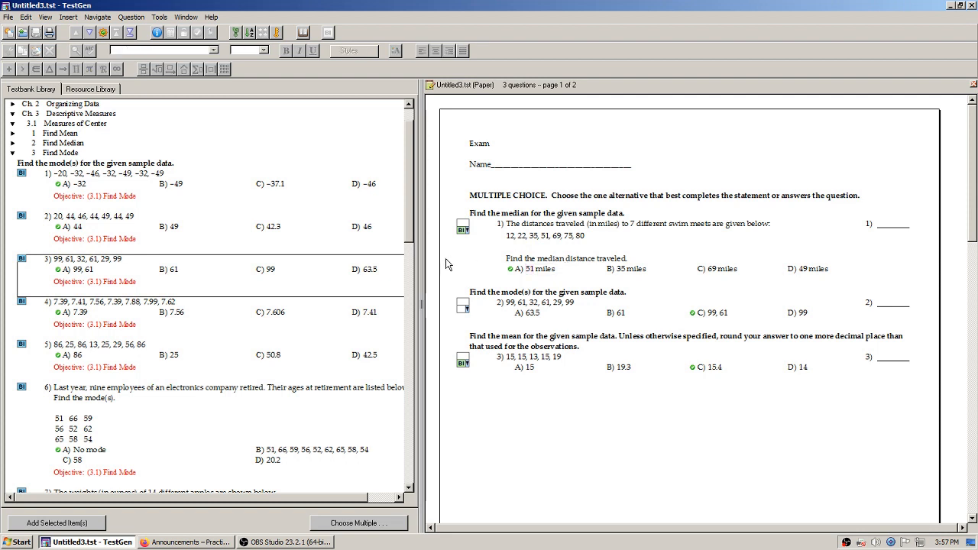
Step: Select all three exam questions and calculate new values for them
click(486, 242)
ctrl+click(485, 310)
ctrl+click(489, 368)
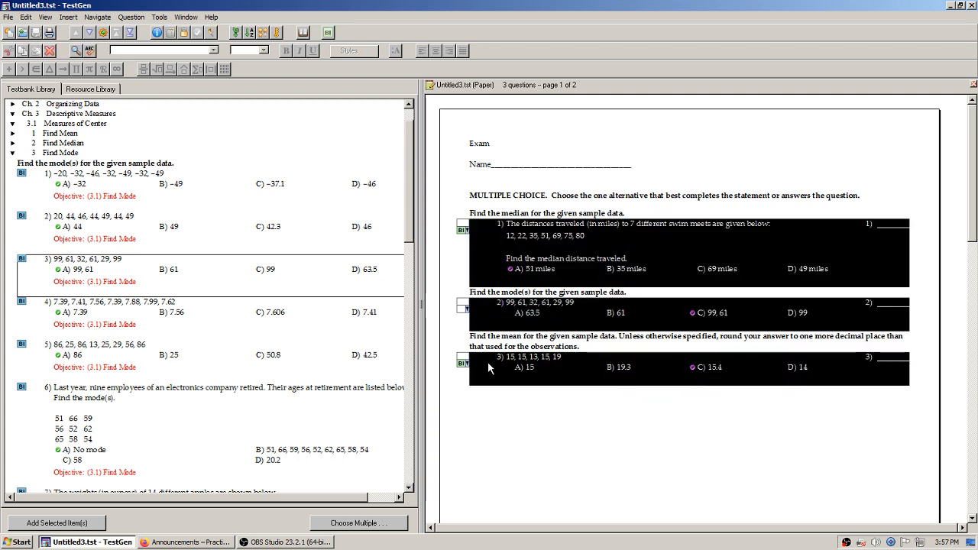
click(132, 17)
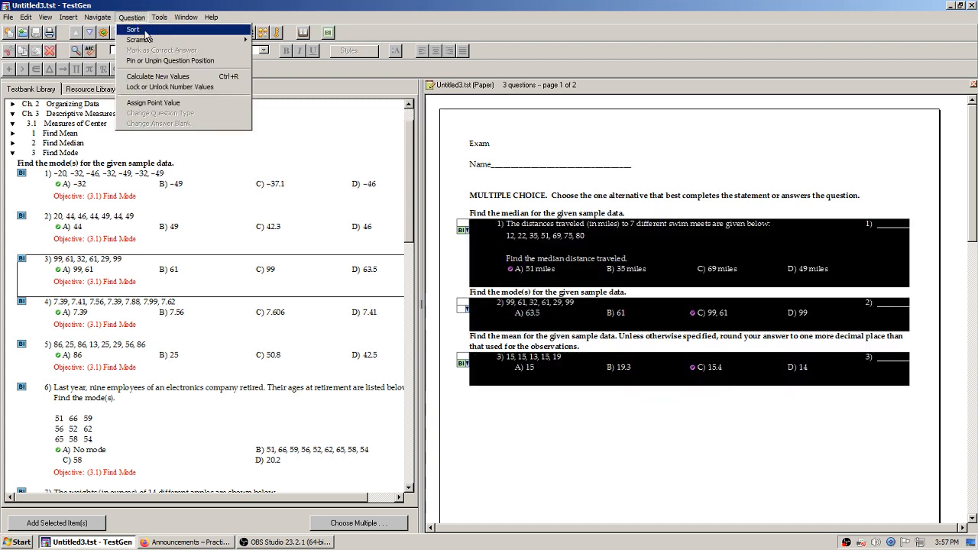
click(197, 77)
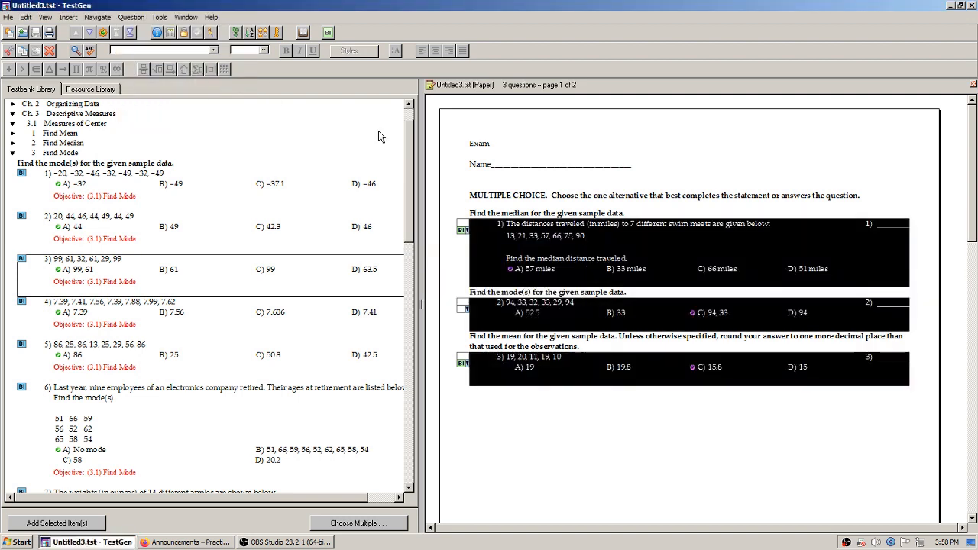
click(447, 150)
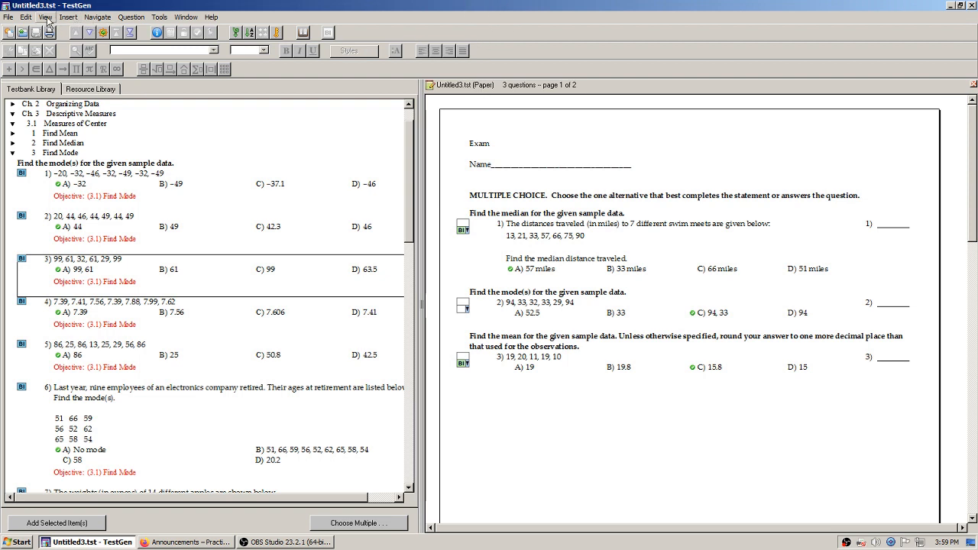
Step: Export the exam to the Blackboard 6.x-9.x format with the question pool named StatTest1
click(8, 18)
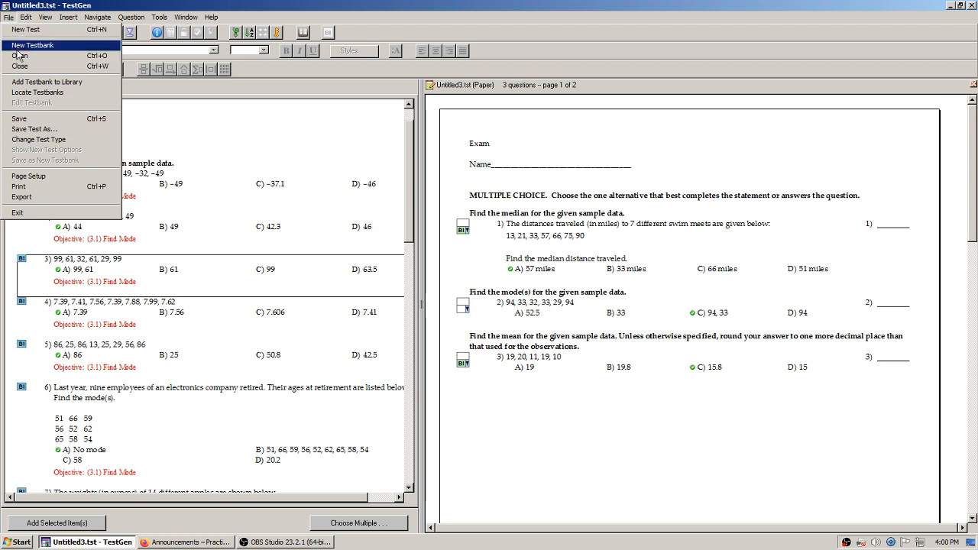
click(43, 198)
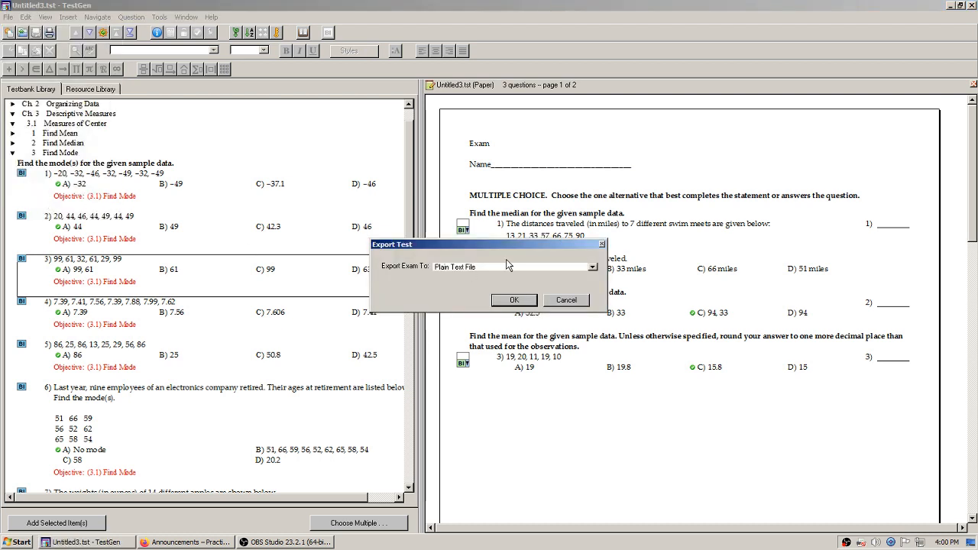
drag(498, 238, 459, 204)
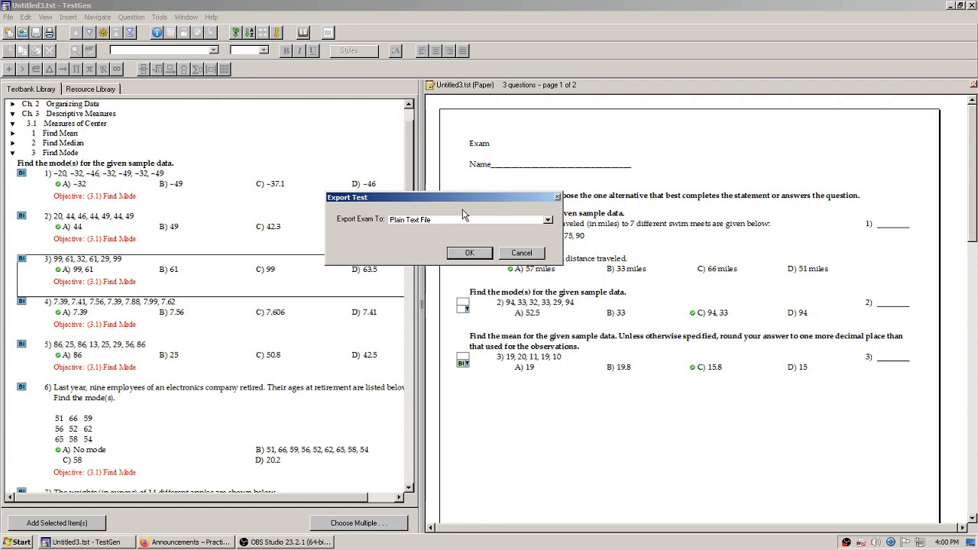
click(548, 220)
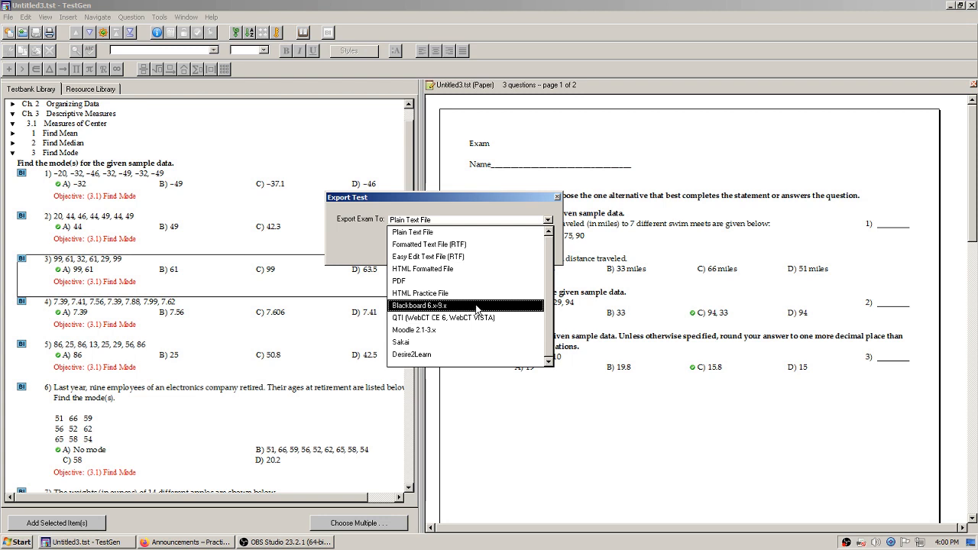
click(477, 308)
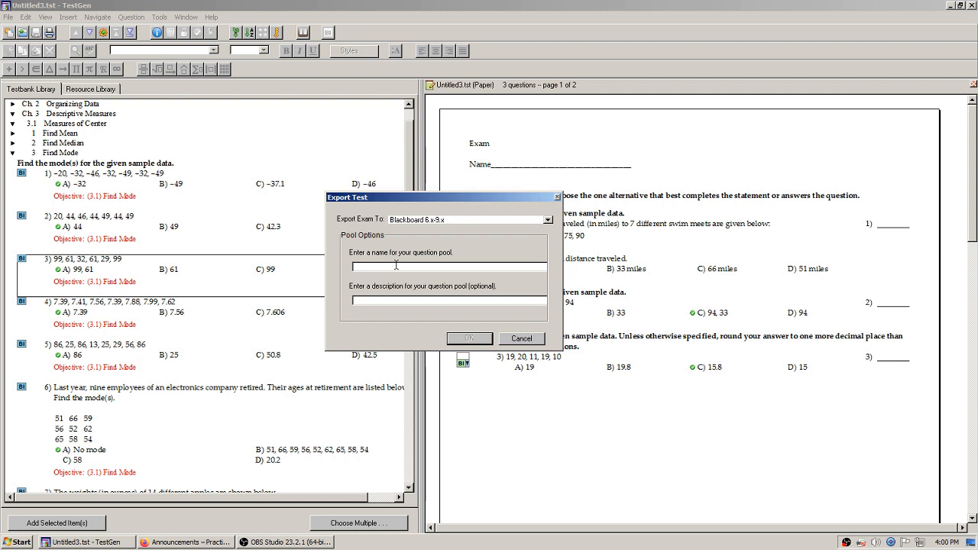
text(StatTest1)
click(477, 339)
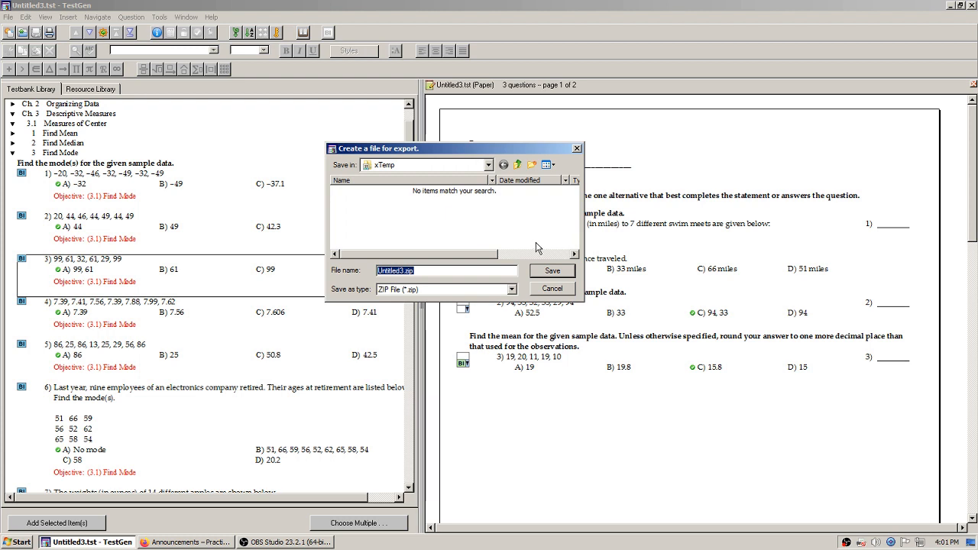
Step: Save the export file as StatTest1.zip in the xTemp folder
click(504, 272)
text(StatTRe)
key(BackSpace)
key(BackSpace)
text(est1)
key(Delete)
key(Delete)
key(Delete)
key(Delete)
key(Delete)
key(Delete)
key(Delete)
key(Delete)
key(Delete)
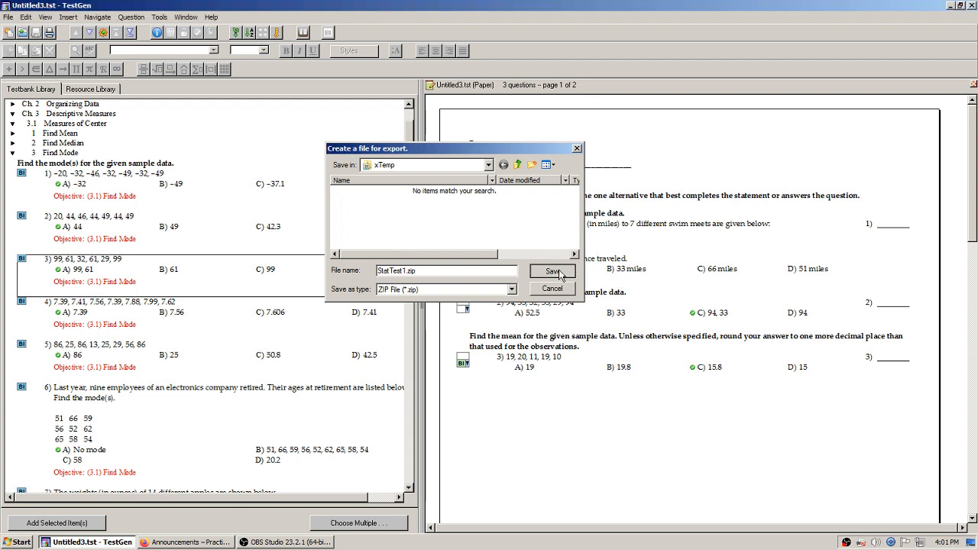
click(553, 271)
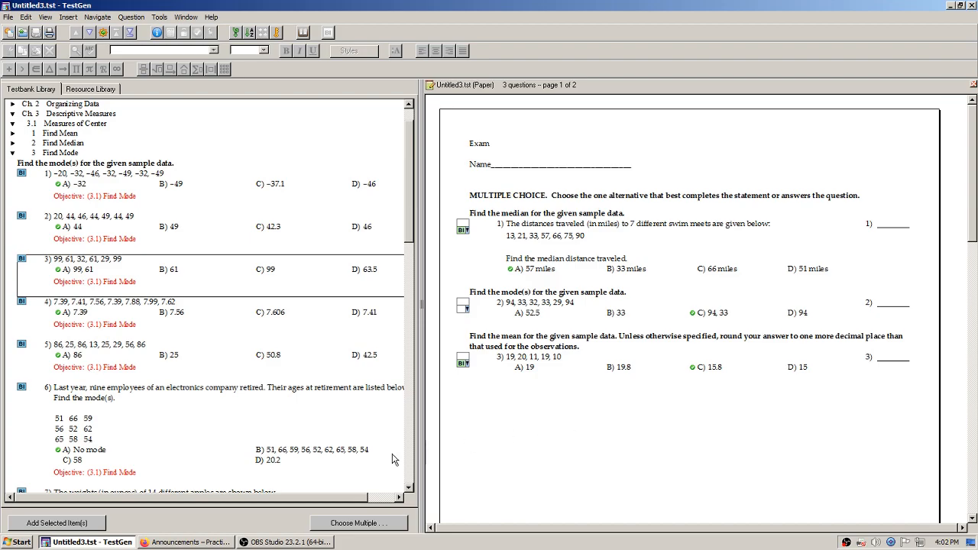
Step: Switch to Blackboard in Firefox and open Tests, Surveys, and Pools from the practice course's Course Tools
click(208, 542)
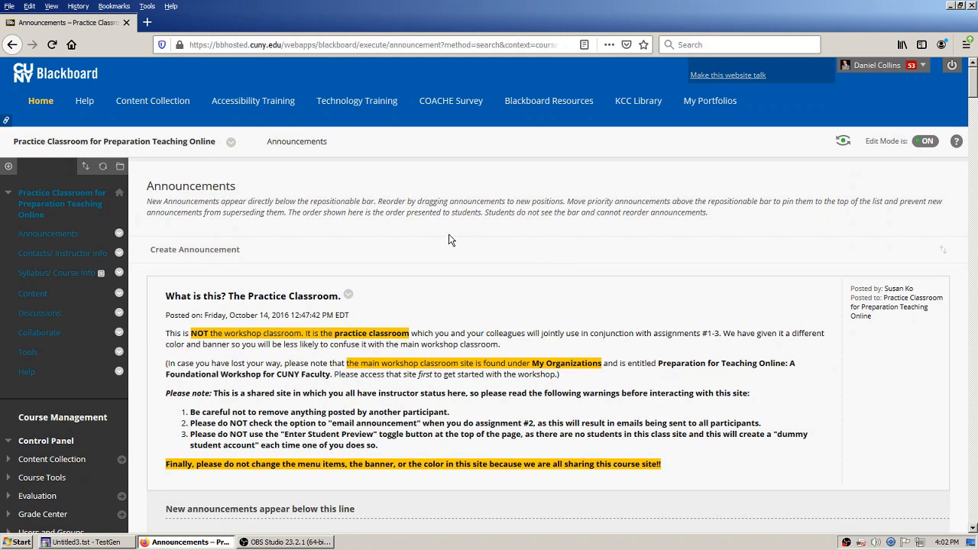
scroll(267, 242, down, 3)
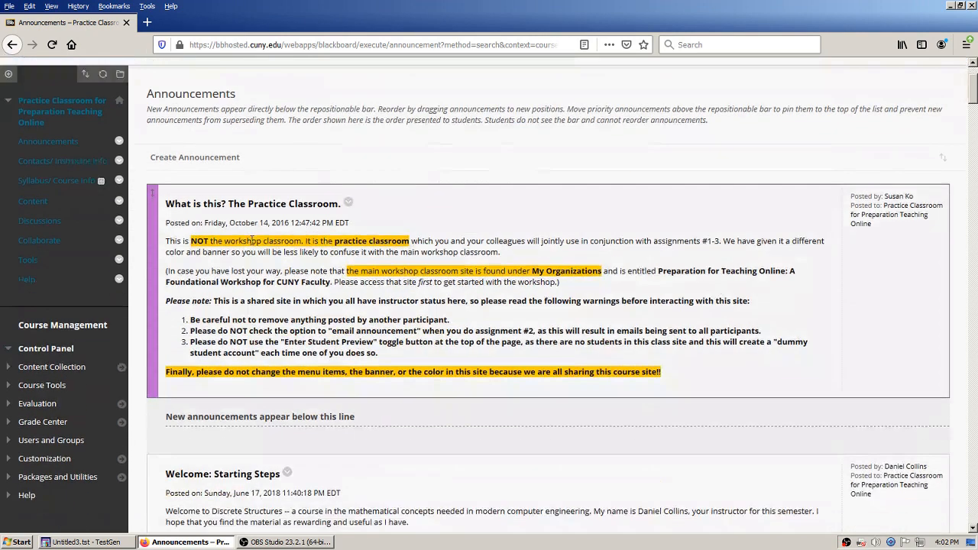
scroll(256, 238, down, 3)
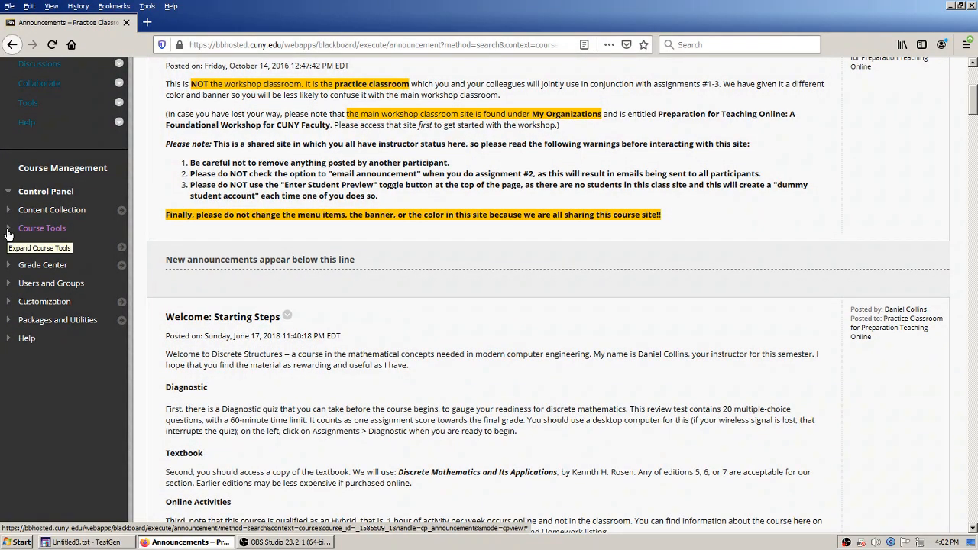
click(8, 233)
scroll(191, 162, down, 3)
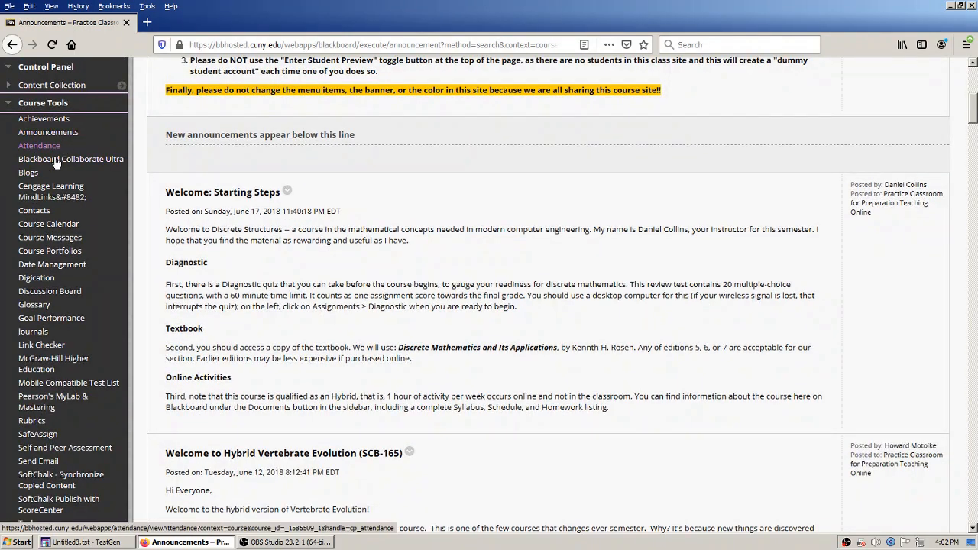
scroll(71, 336, down, 3)
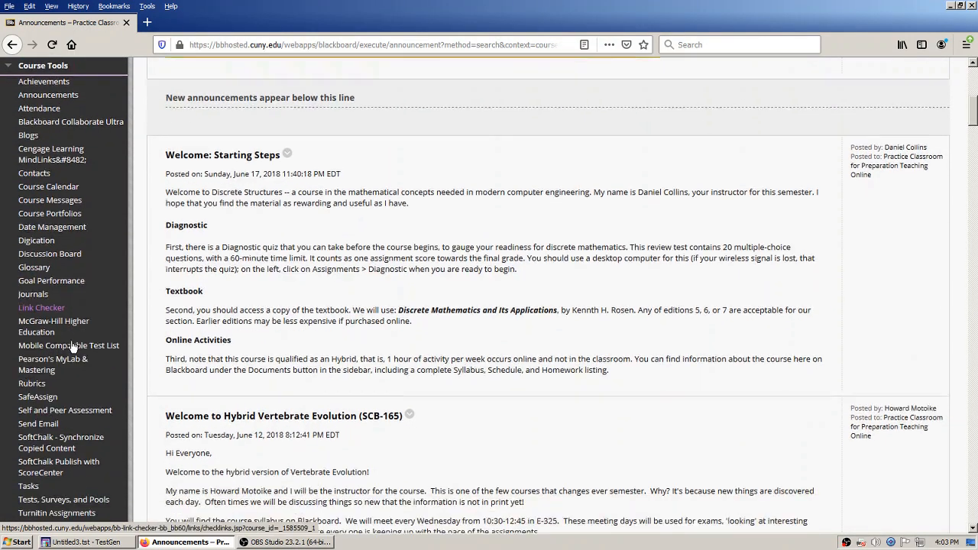
scroll(72, 348, down, 4)
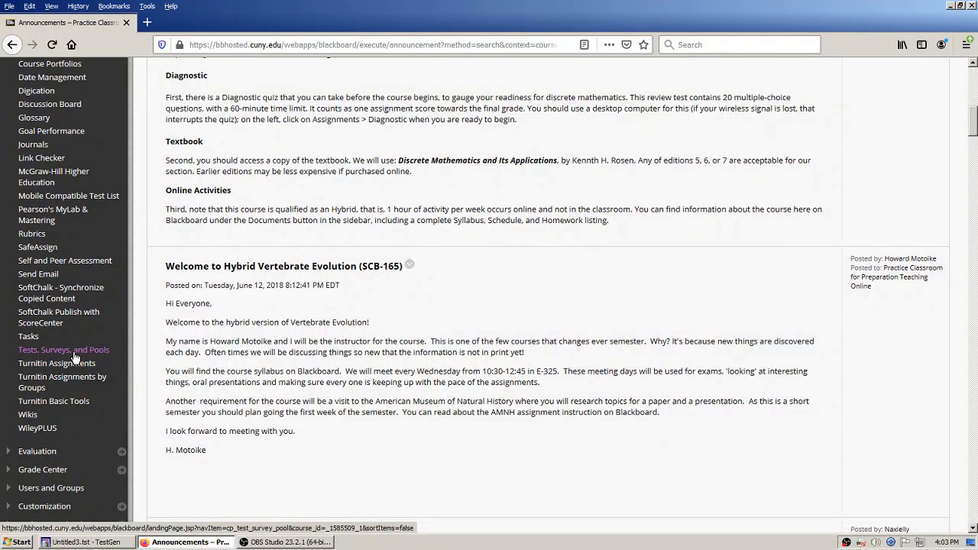
click(74, 353)
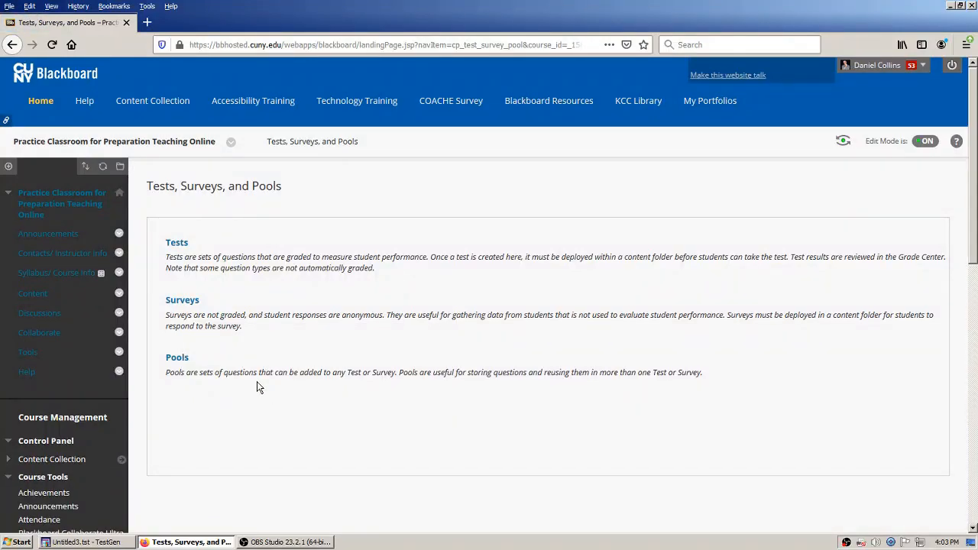
Step: Import StatTest1.zip from the computer's xTemp folder into the course's question pools
scroll(246, 365, down, 1)
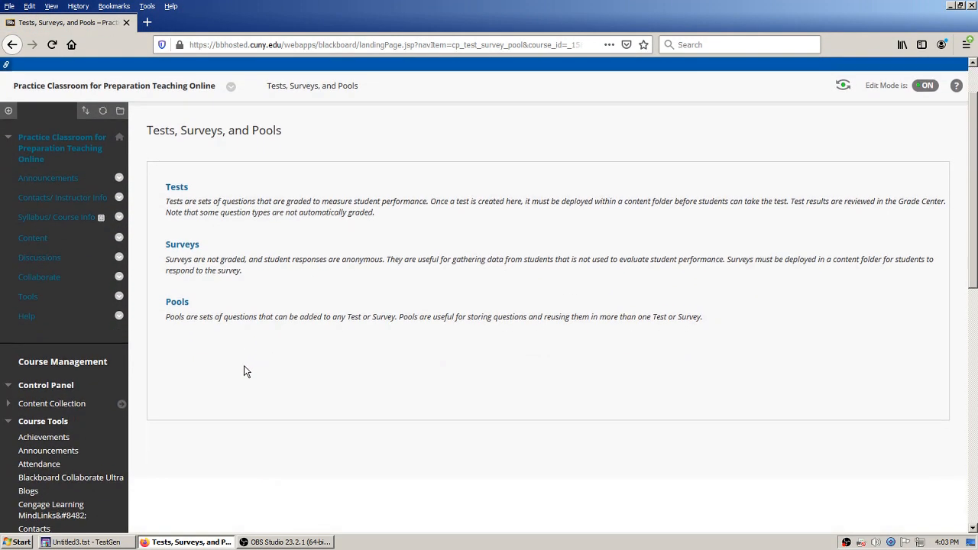
scroll(249, 362, up, 1)
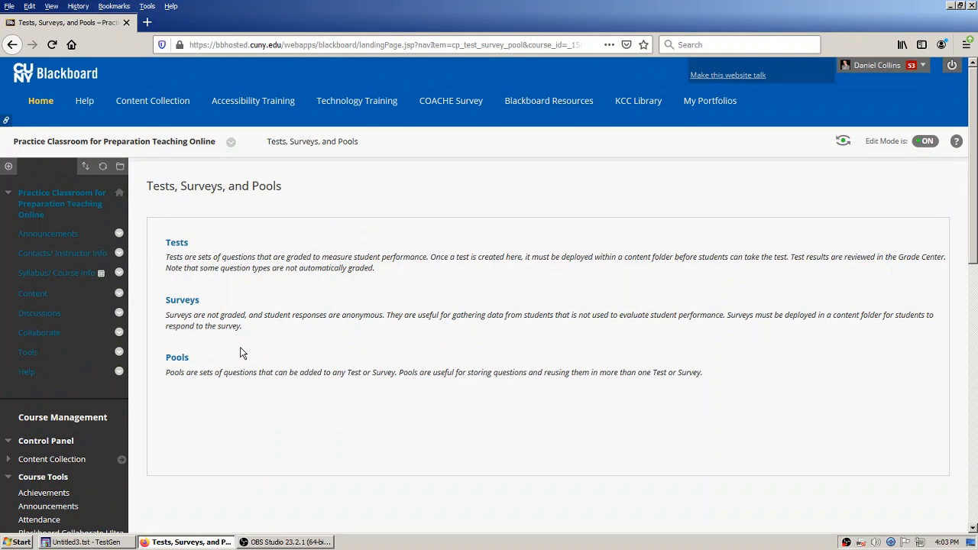
click(176, 359)
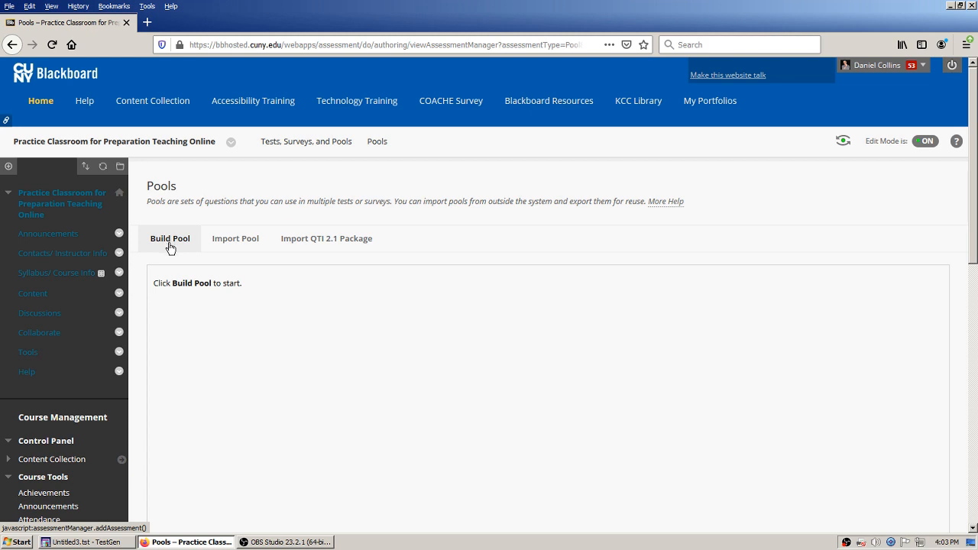
click(235, 240)
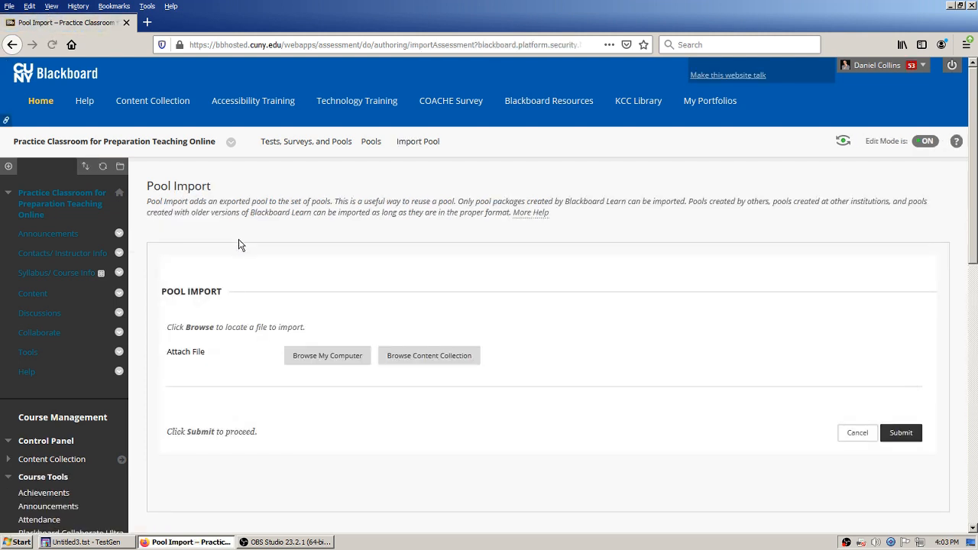
click(323, 359)
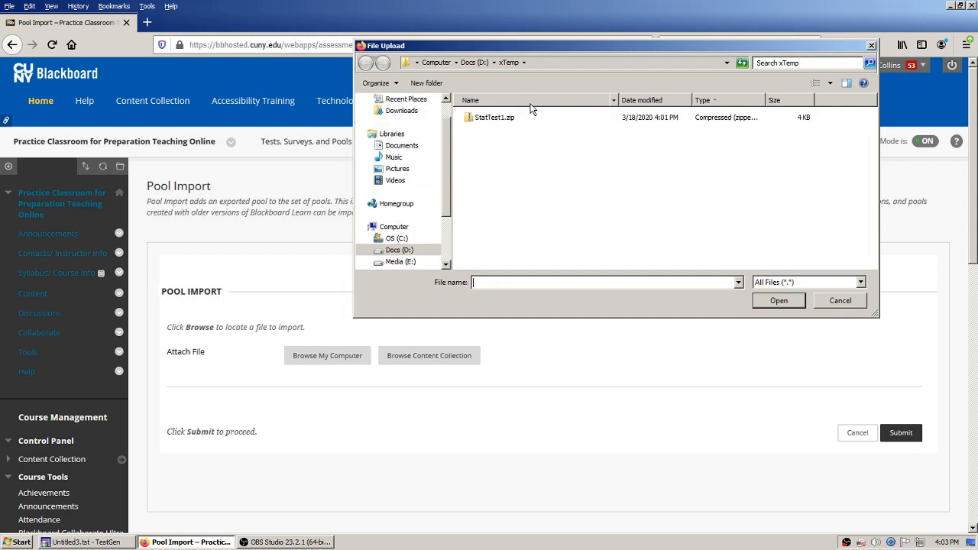
click(502, 120)
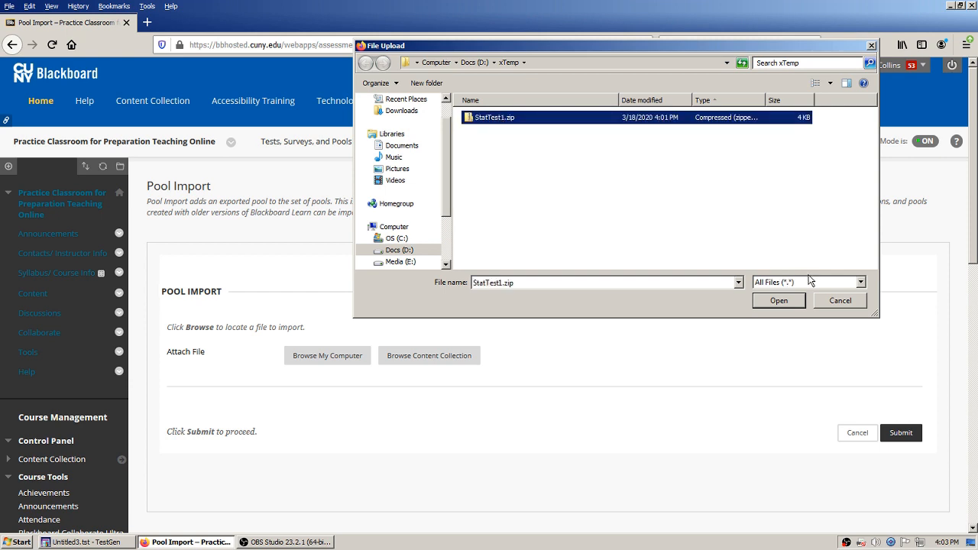
click(780, 303)
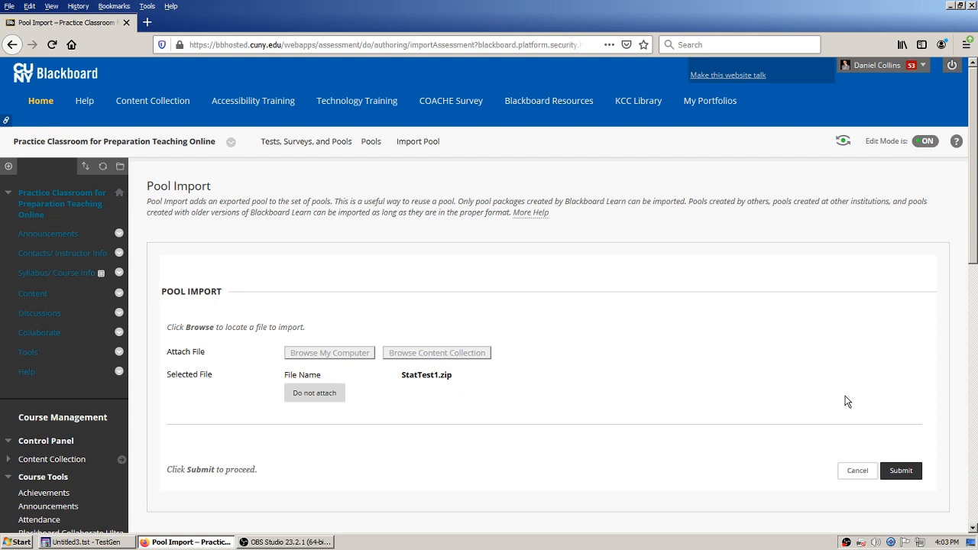
click(900, 471)
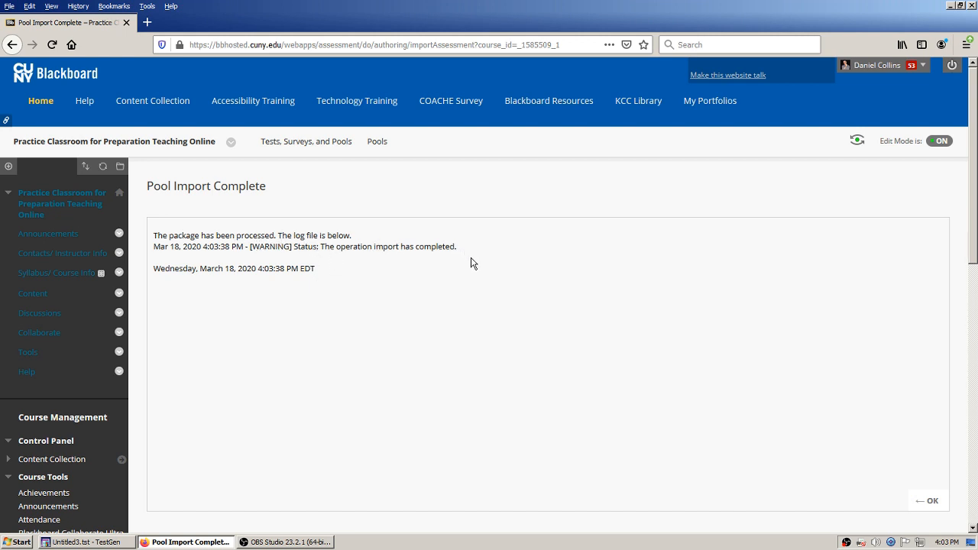
click(932, 502)
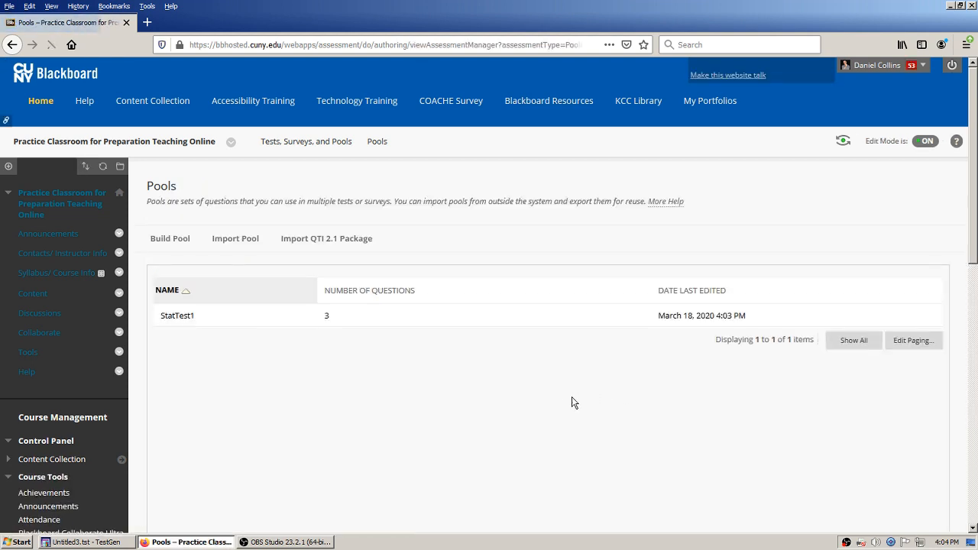
Step: Check the StatTest1 pool's entry and the actions available for it
mouse_move(197, 327)
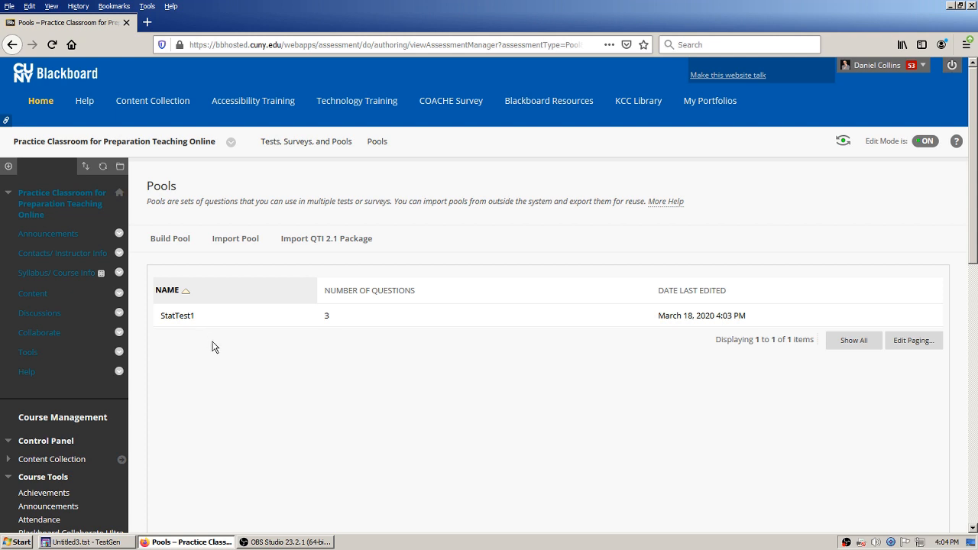
mouse_move(327, 326)
click(202, 317)
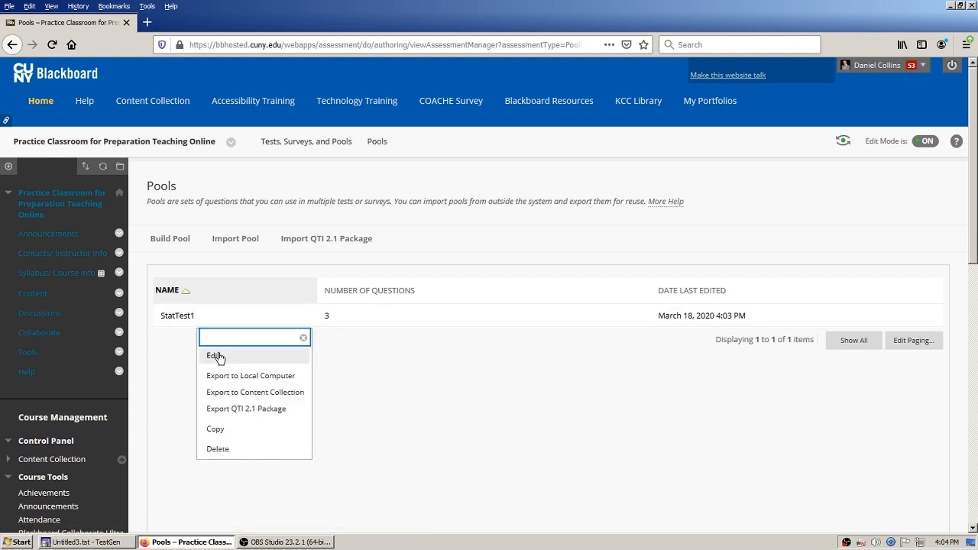
click(424, 403)
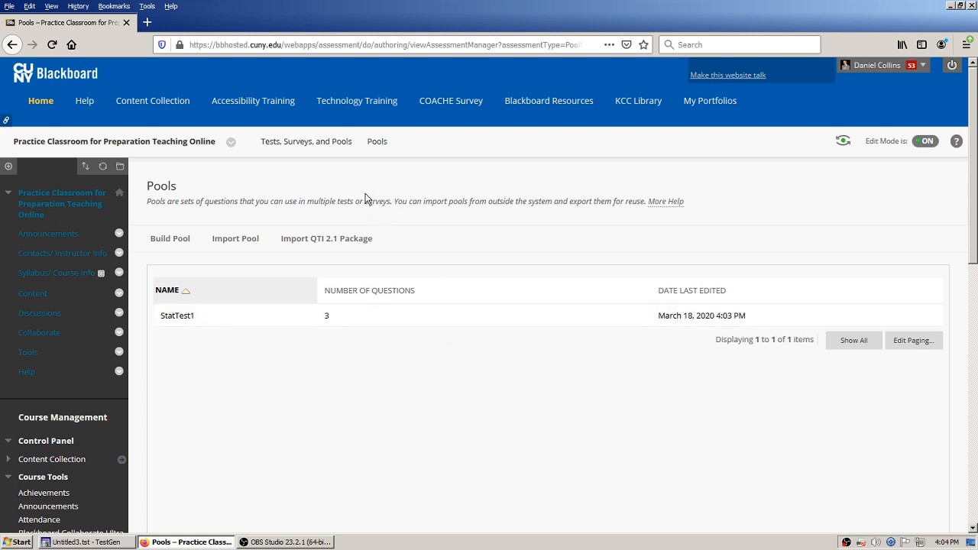
Step: Build a new test named "Test Statistics 1" in the course's Tests area, leaving the description and instructions blank
click(312, 146)
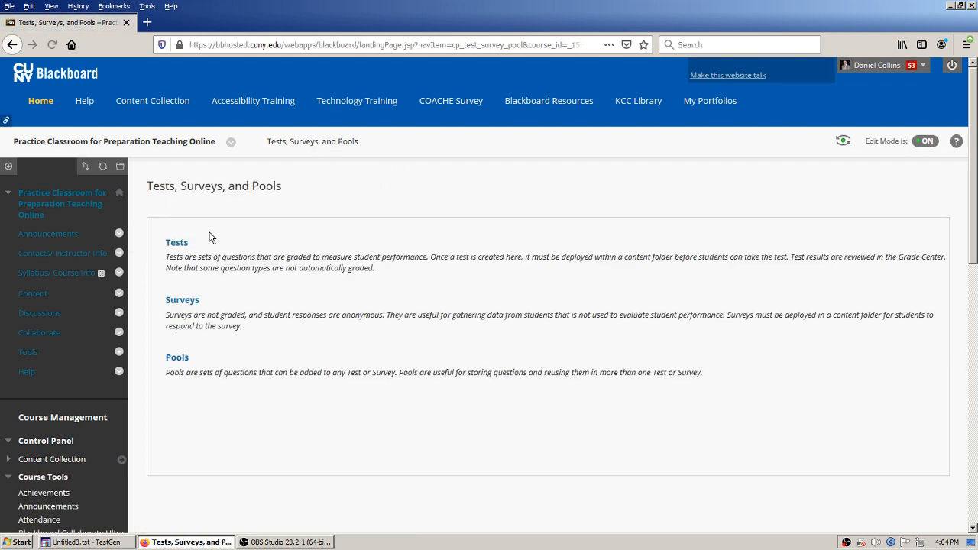
click(180, 244)
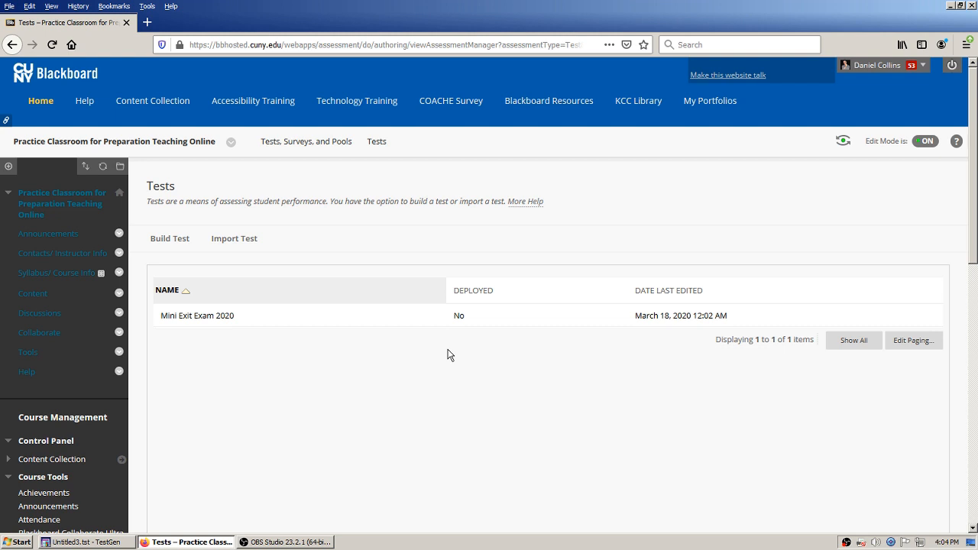
click(168, 243)
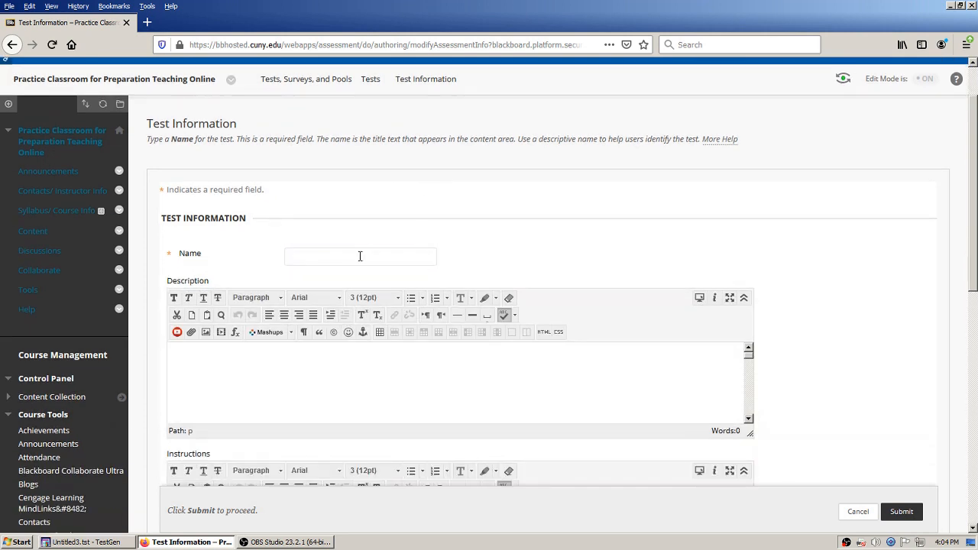
text(Test Statistics 1)
click(394, 392)
scroll(802, 246, down, 5)
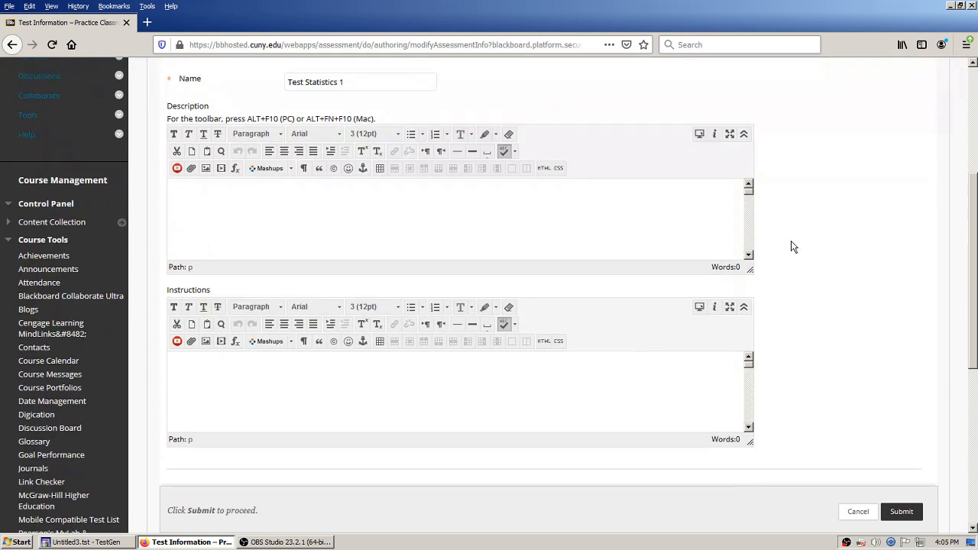
click(901, 514)
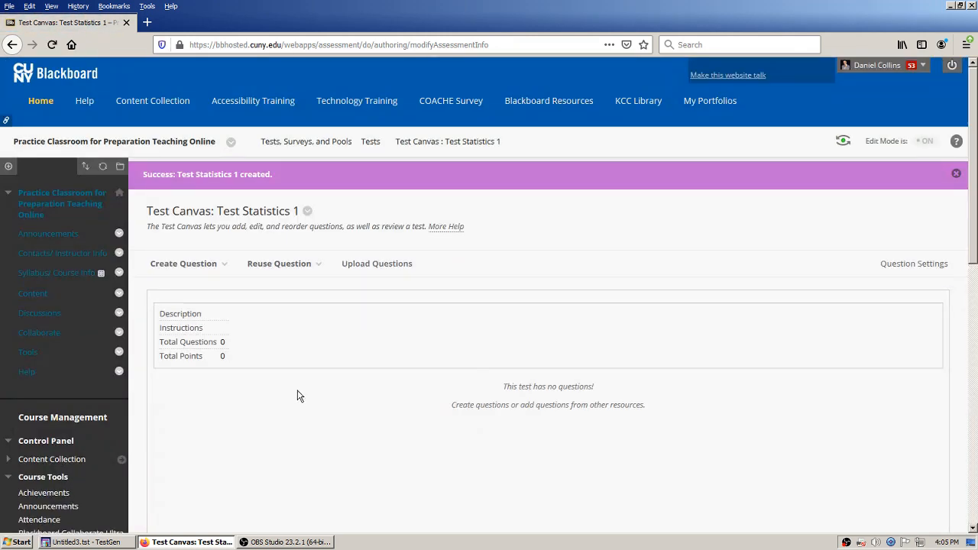
Step: Open Find Questions to reuse existing questions in the test, letting the browser show the blocked pop-up window
click(184, 267)
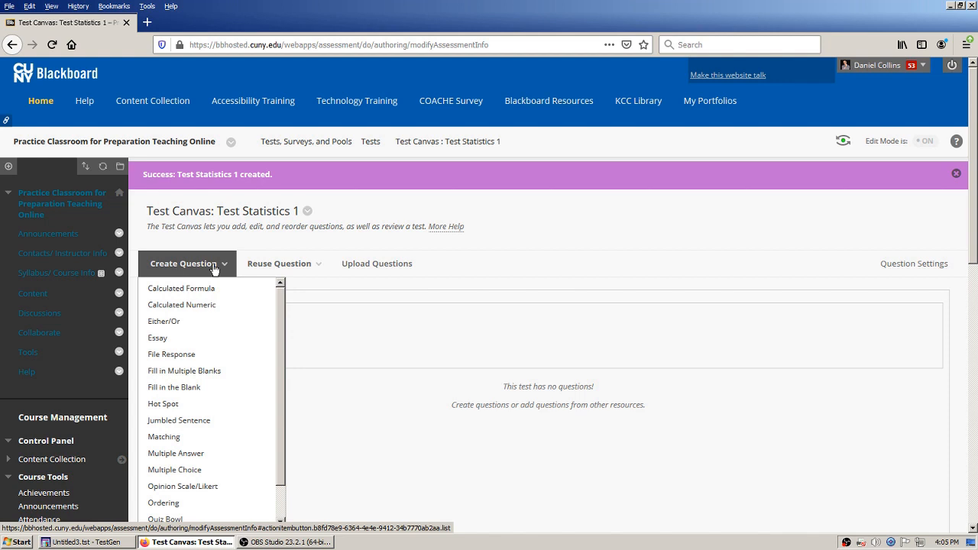
click(279, 267)
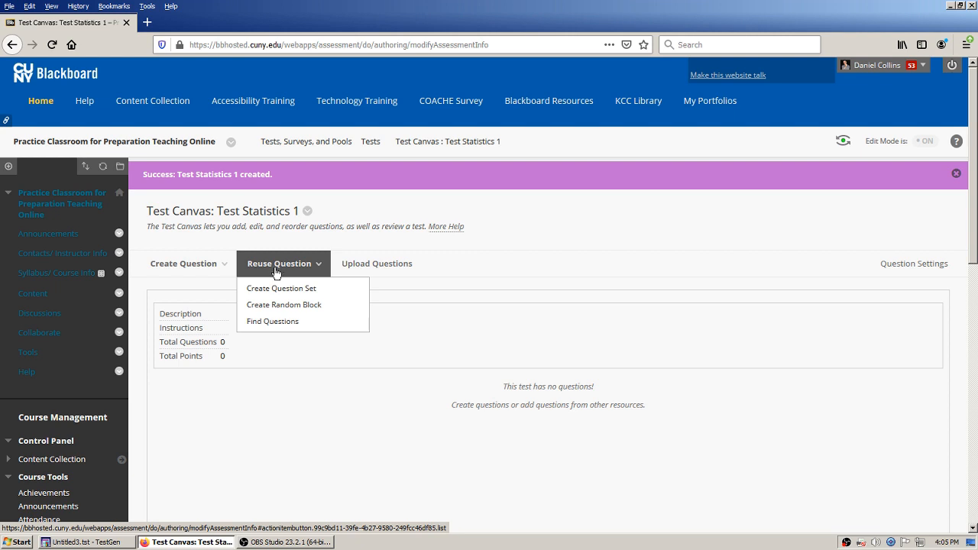
click(280, 324)
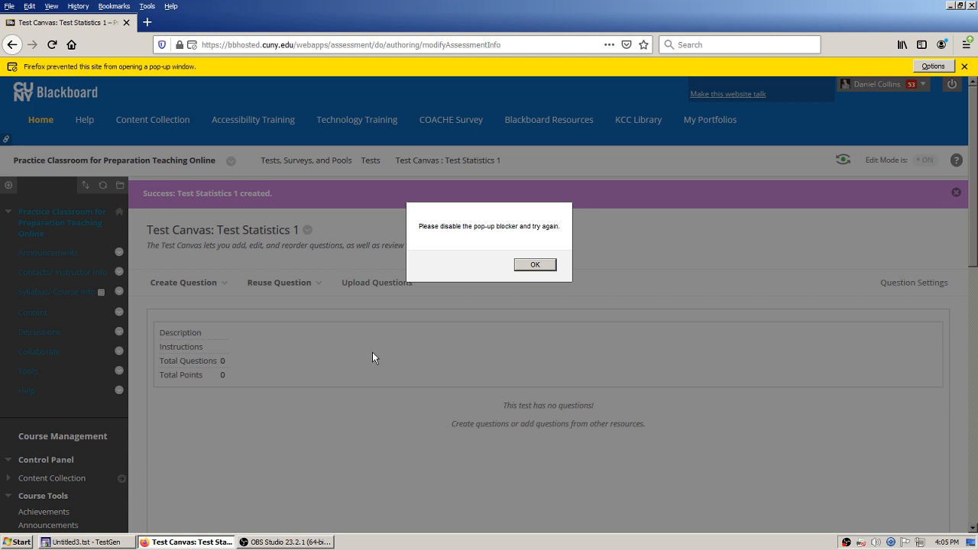
click(532, 266)
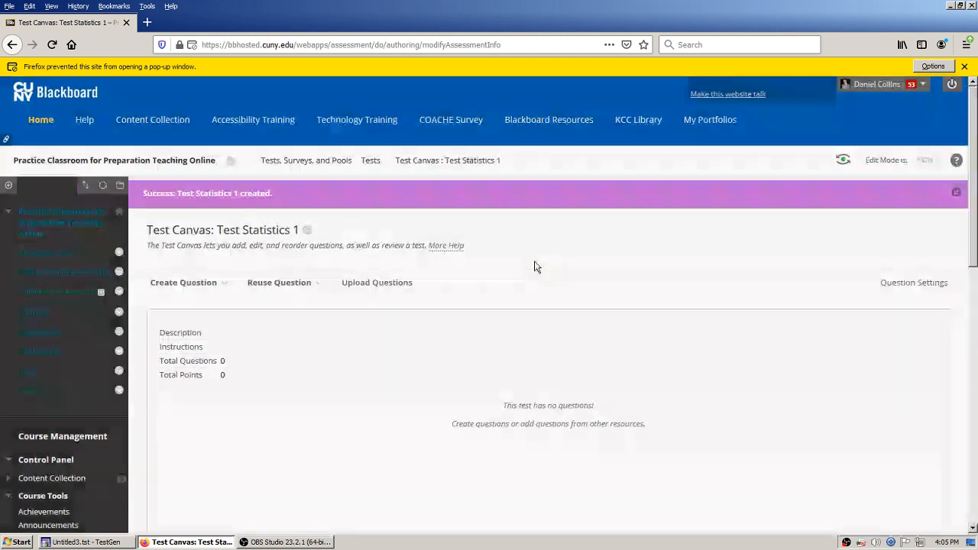
click(932, 67)
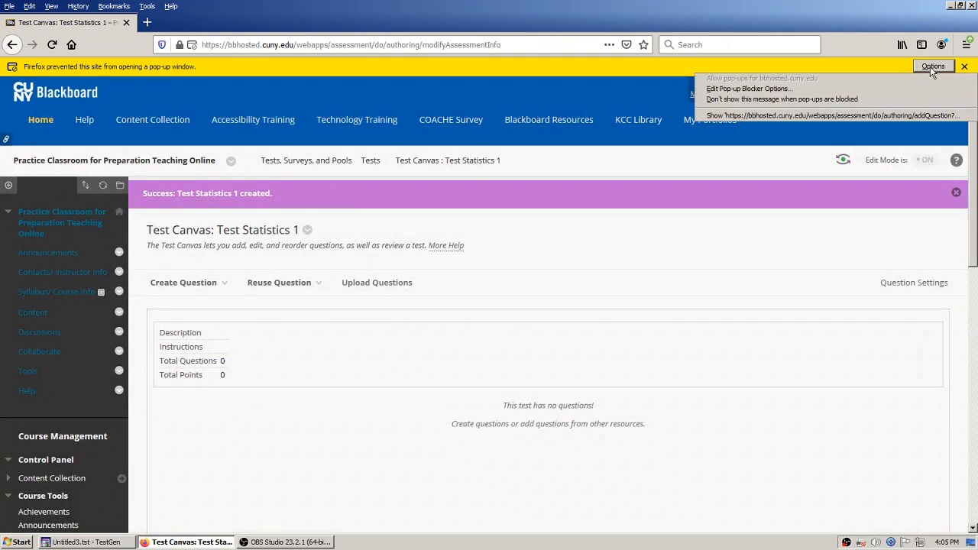
click(846, 115)
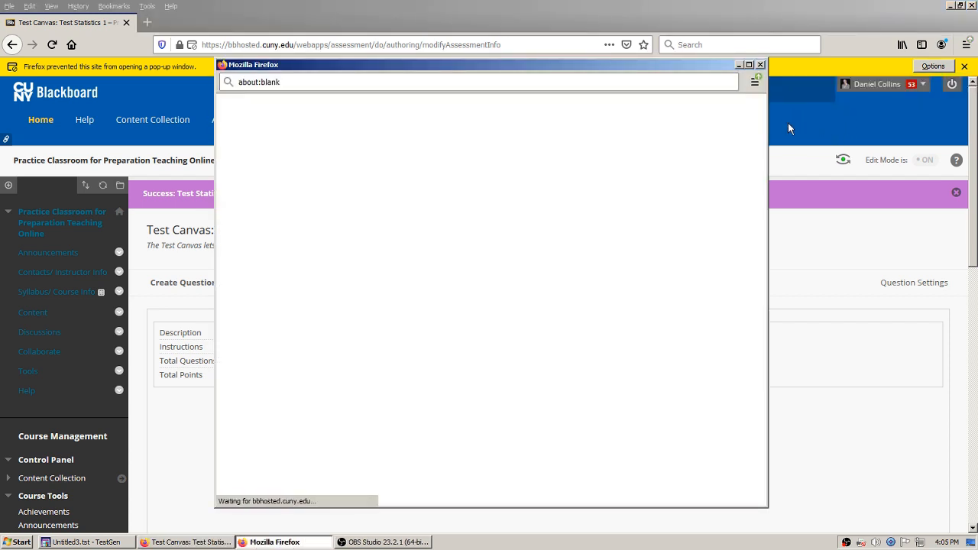
drag(638, 65, 559, 43)
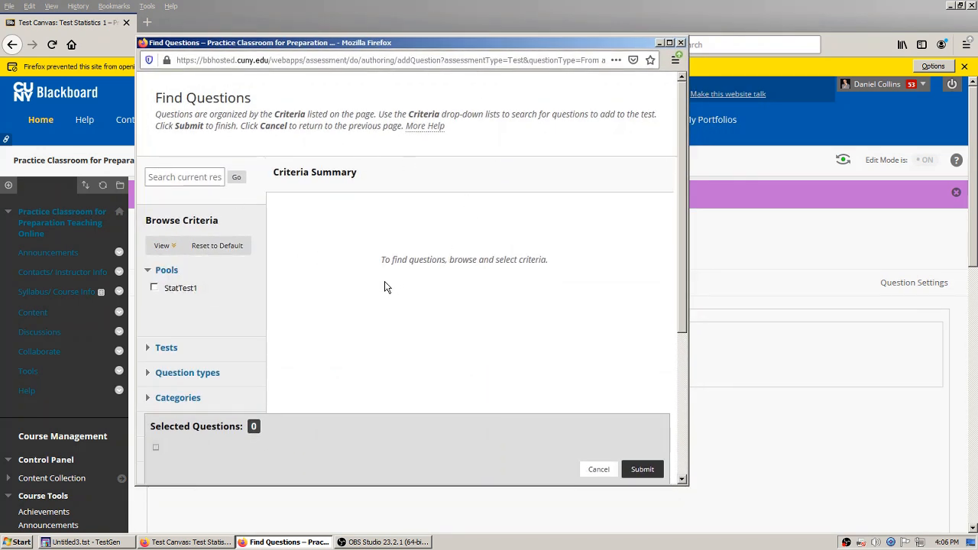
Step: Add all three questions from the StatTest1 pool to the test as copies
click(155, 289)
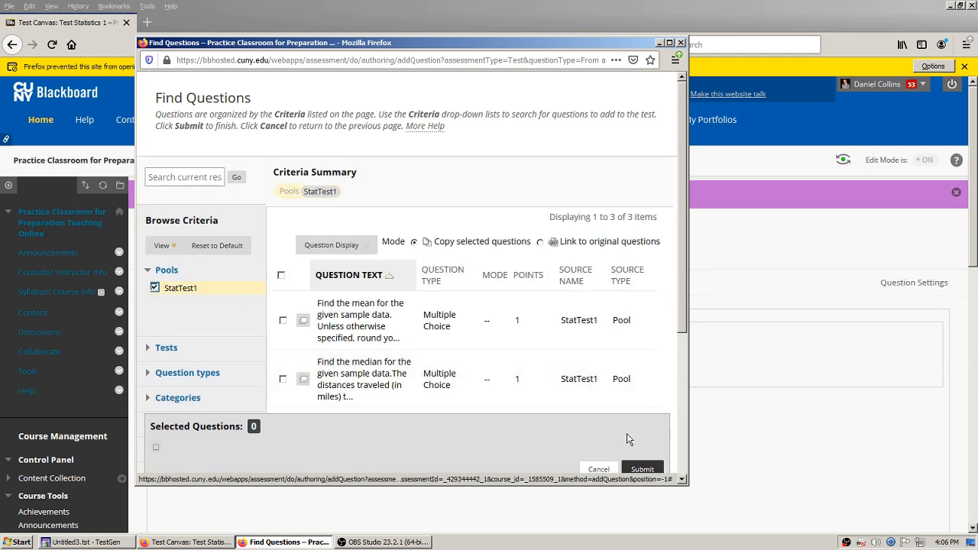
drag(687, 485, 861, 531)
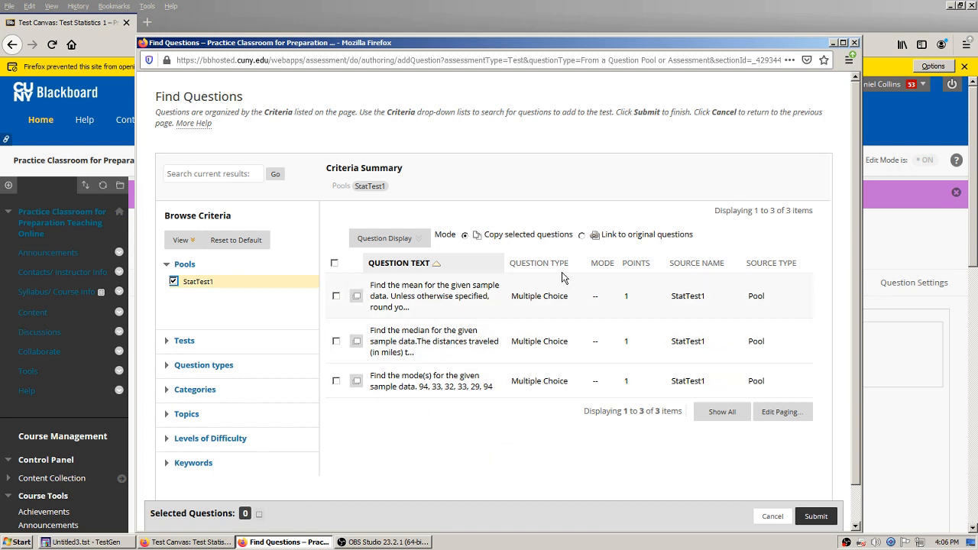
click(334, 263)
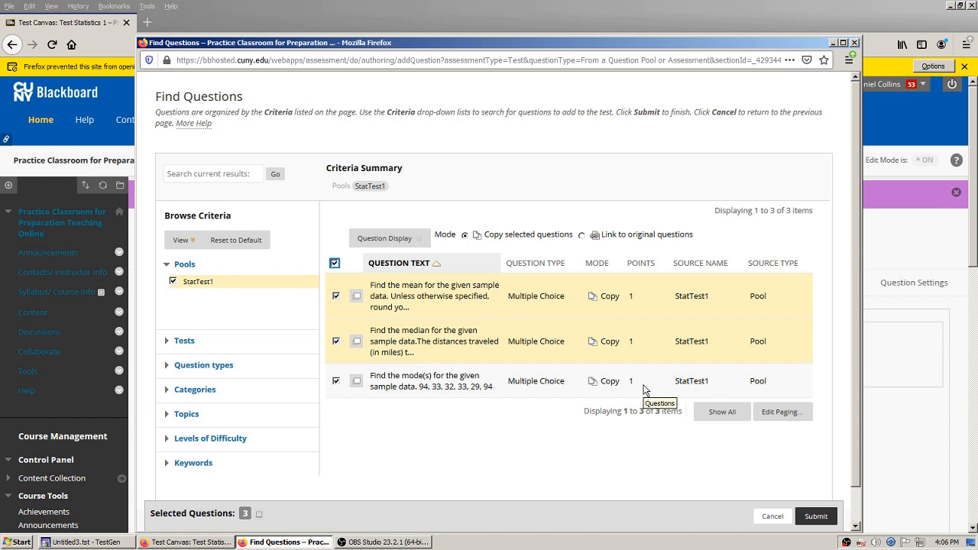
click(816, 517)
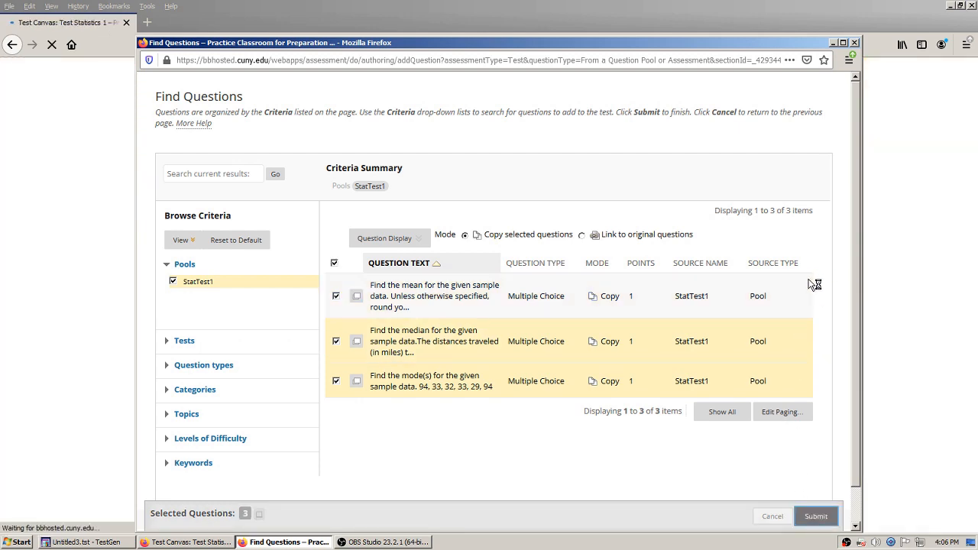
Step: Review the added questions with their answers and look at the point-value and extra-credit options of the first question
scroll(737, 294, down, 3)
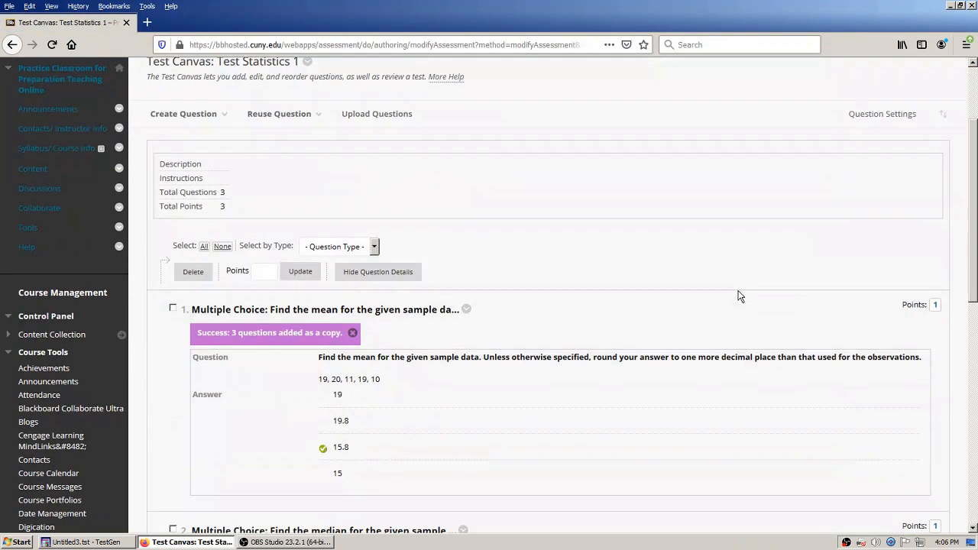
scroll(730, 253, down, 4)
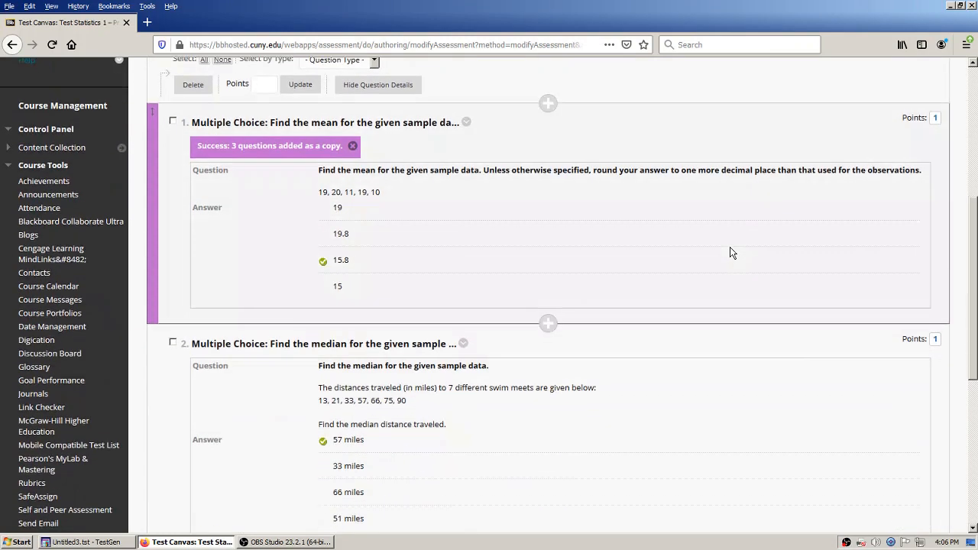
scroll(733, 257, down, 3)
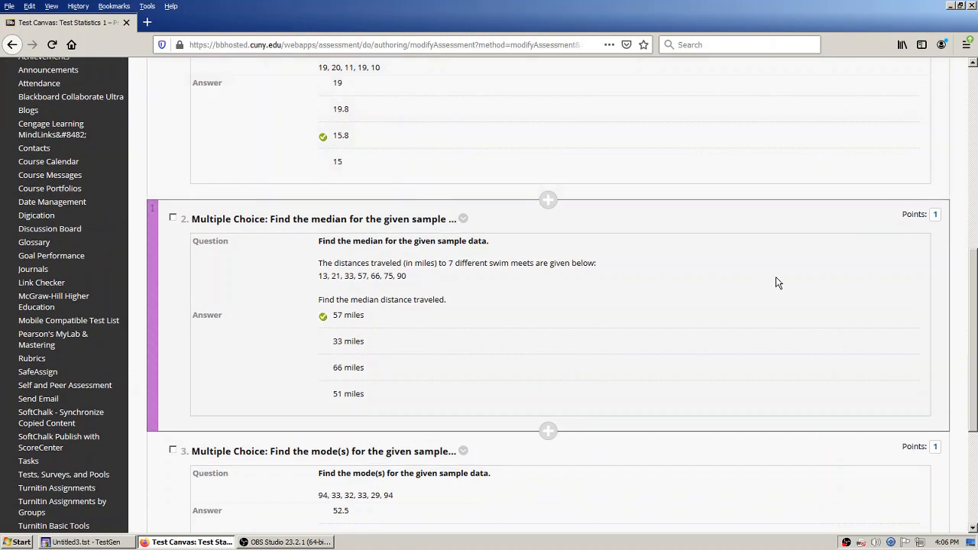
scroll(776, 278, down, 3)
scroll(774, 277, up, 4)
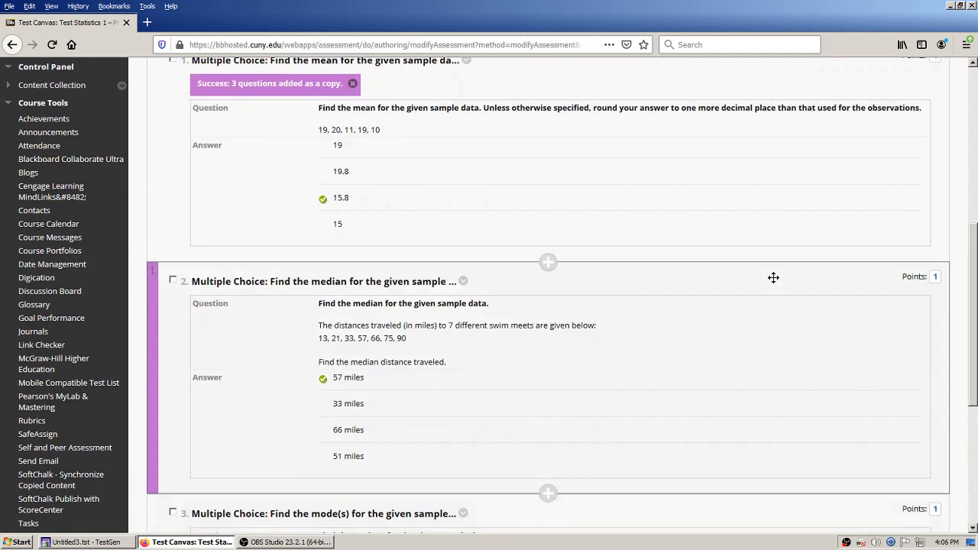
scroll(776, 275, up, 3)
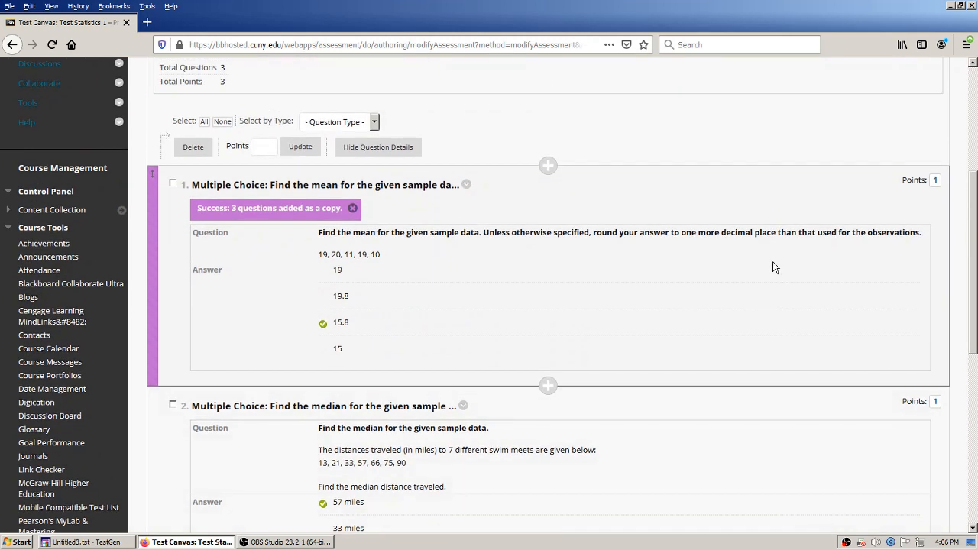
scroll(835, 220, up, 3)
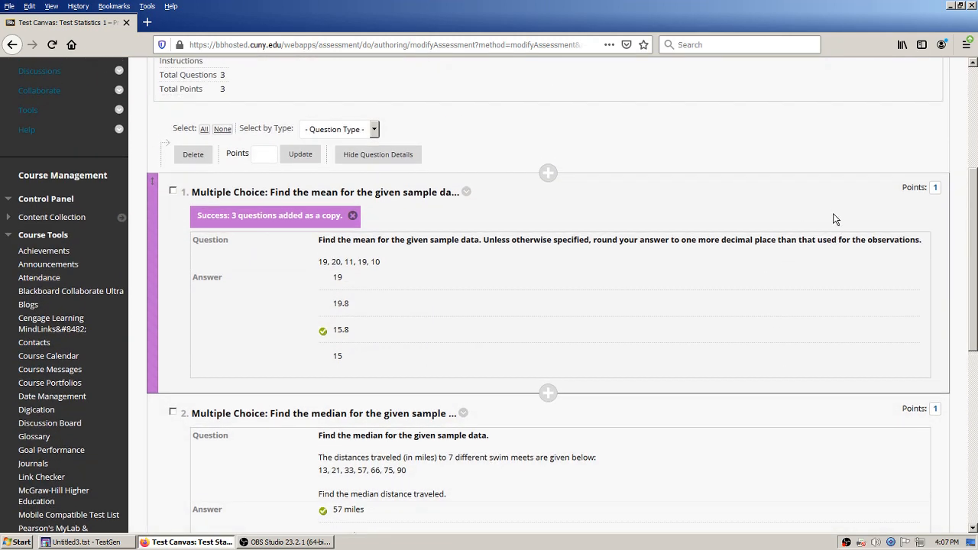
click(936, 305)
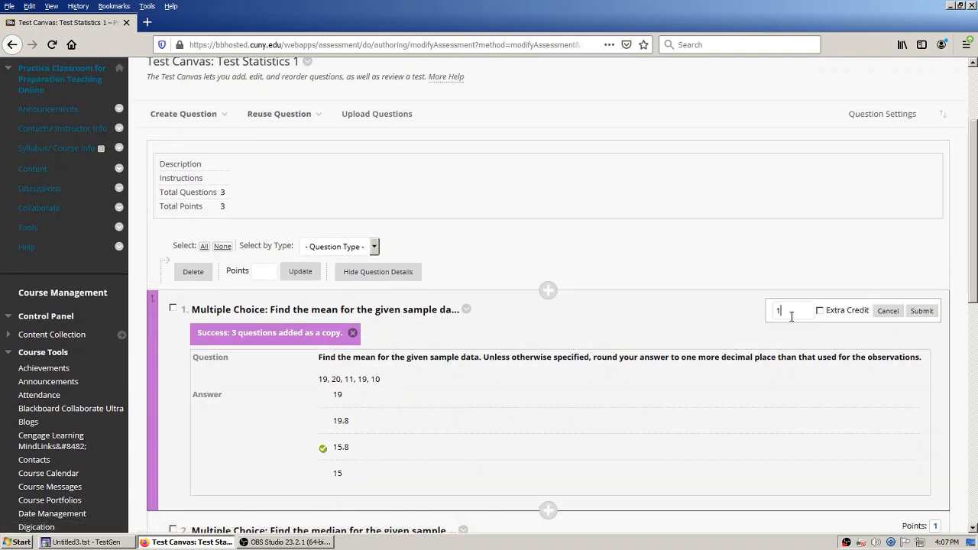
click(888, 311)
Step: Finish editing the Test Statistics 1 canvas and return to the course's list of tests
scroll(803, 255, down, 3)
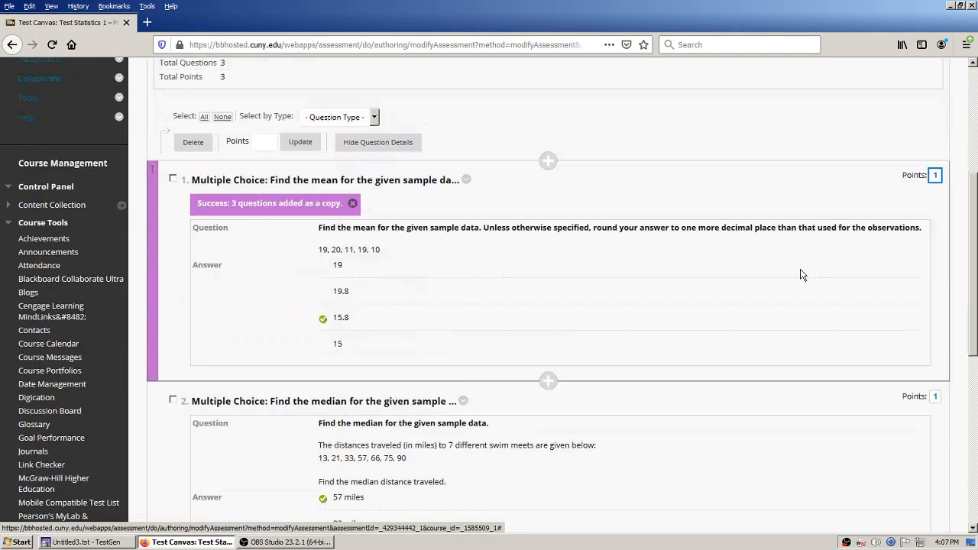
scroll(803, 274, down, 8)
scroll(801, 283, up, 7)
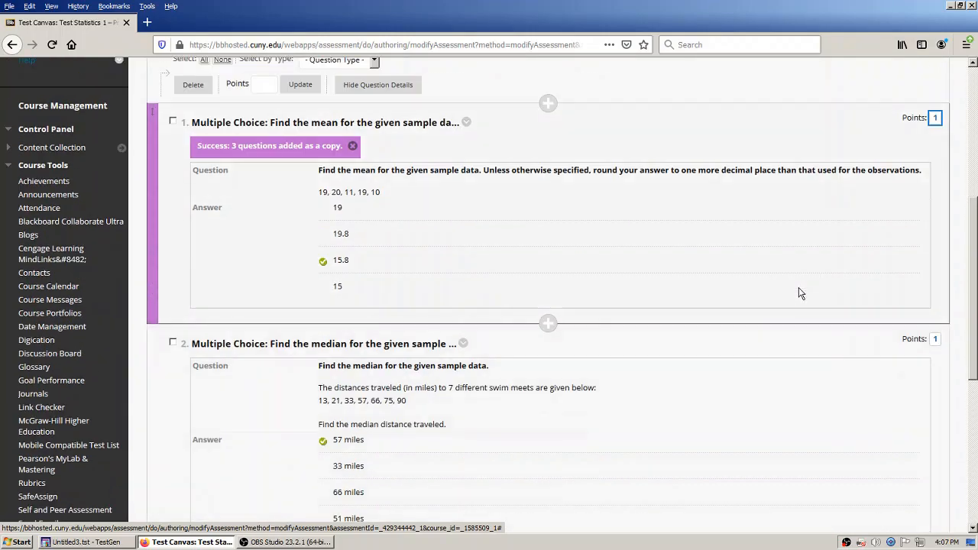
scroll(799, 293, up, 6)
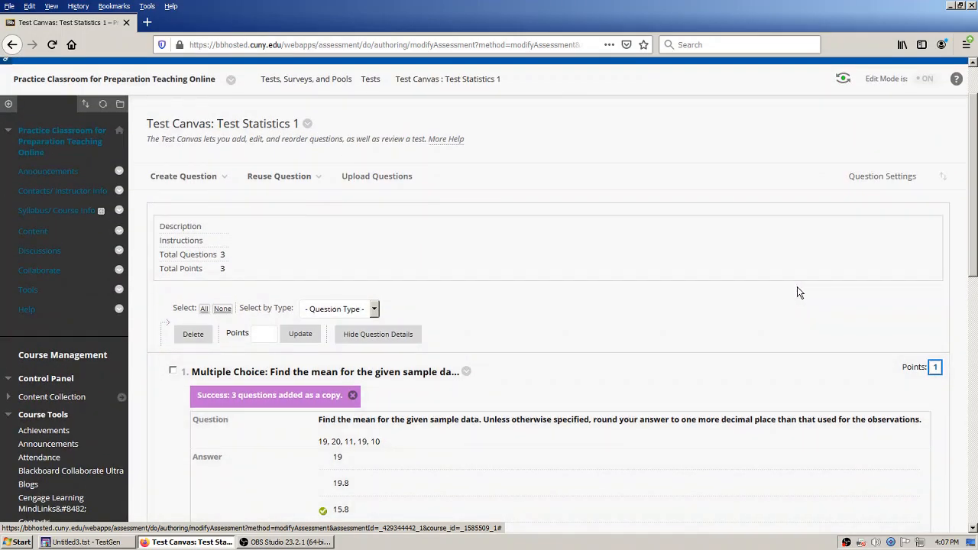
scroll(798, 288, down, 2)
scroll(799, 291, up, 2)
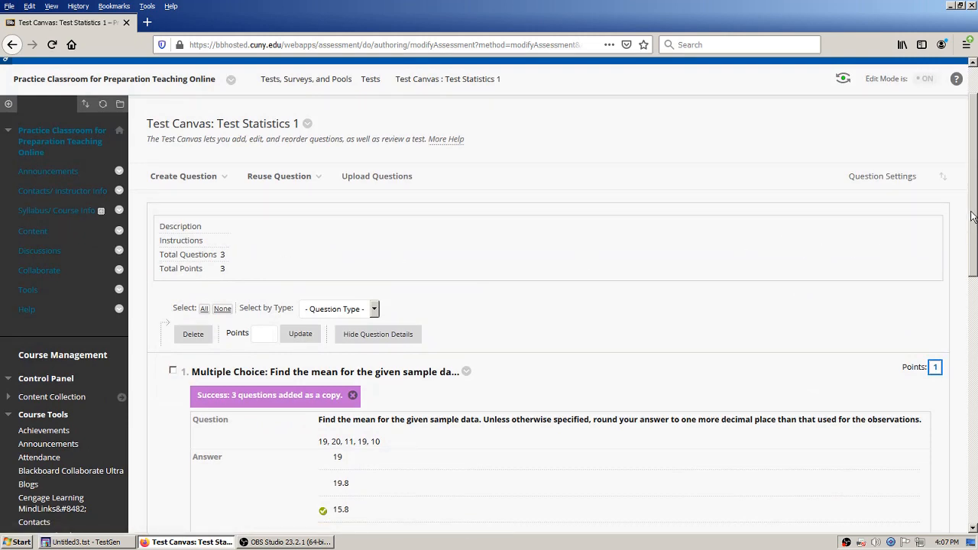
drag(973, 213, 976, 471)
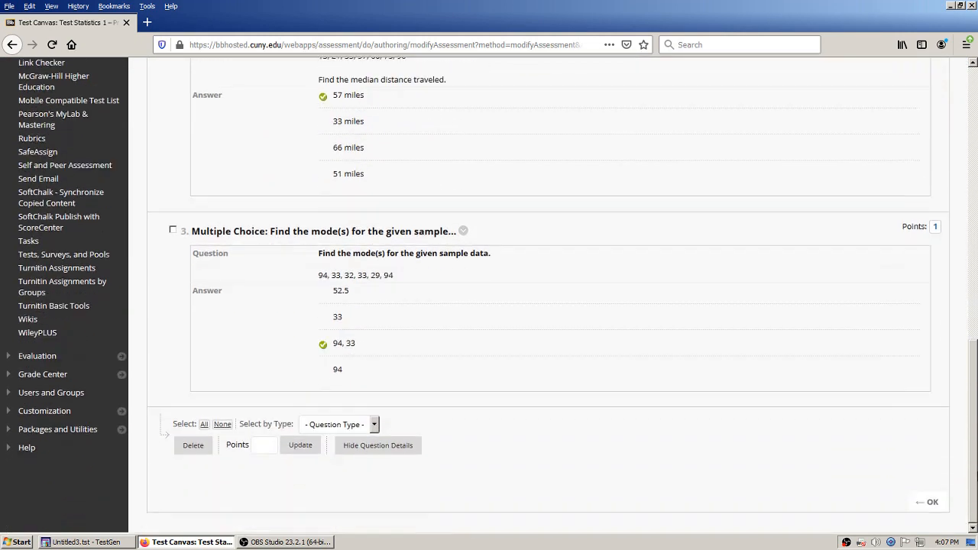
click(929, 502)
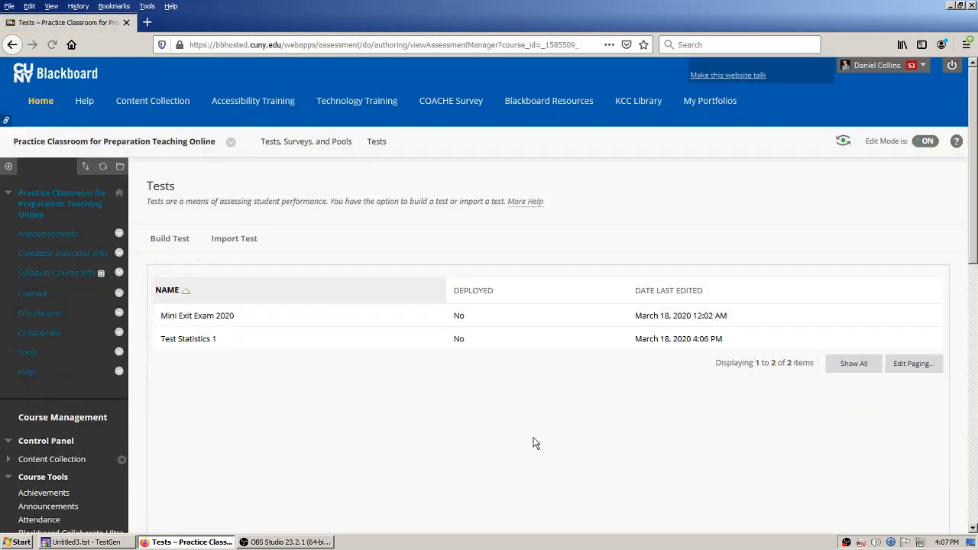